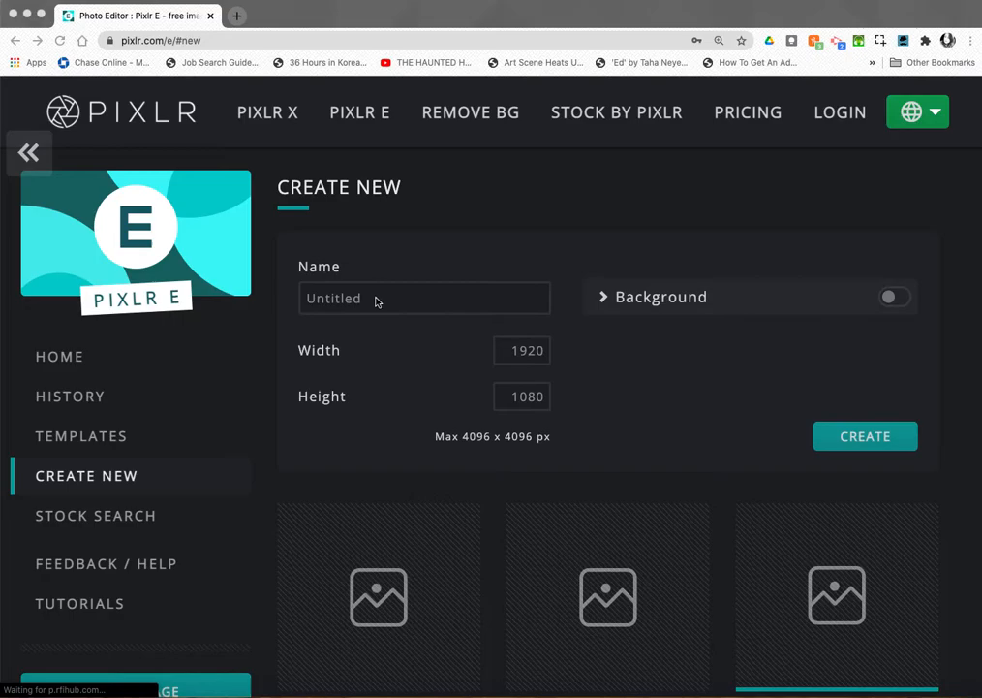
Create a blank 1920 x 1080 image named fruit_paint and close the older document with the same name
click(377, 302)
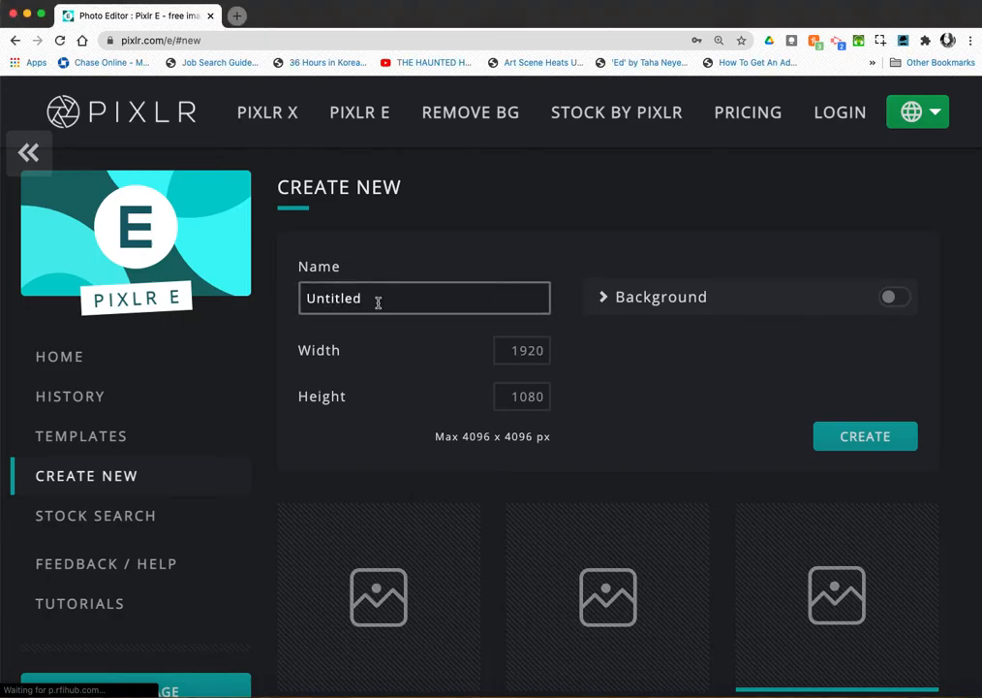
click(383, 299)
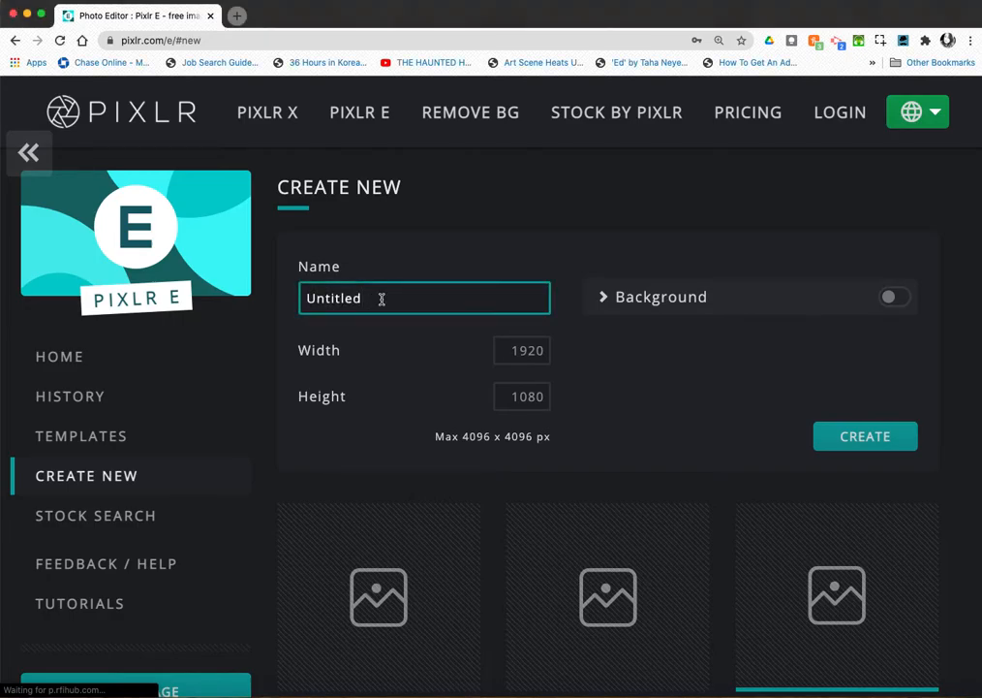
key(BackSpace)
key(BackSpace)
key(BackSpace)
text(Fruit)
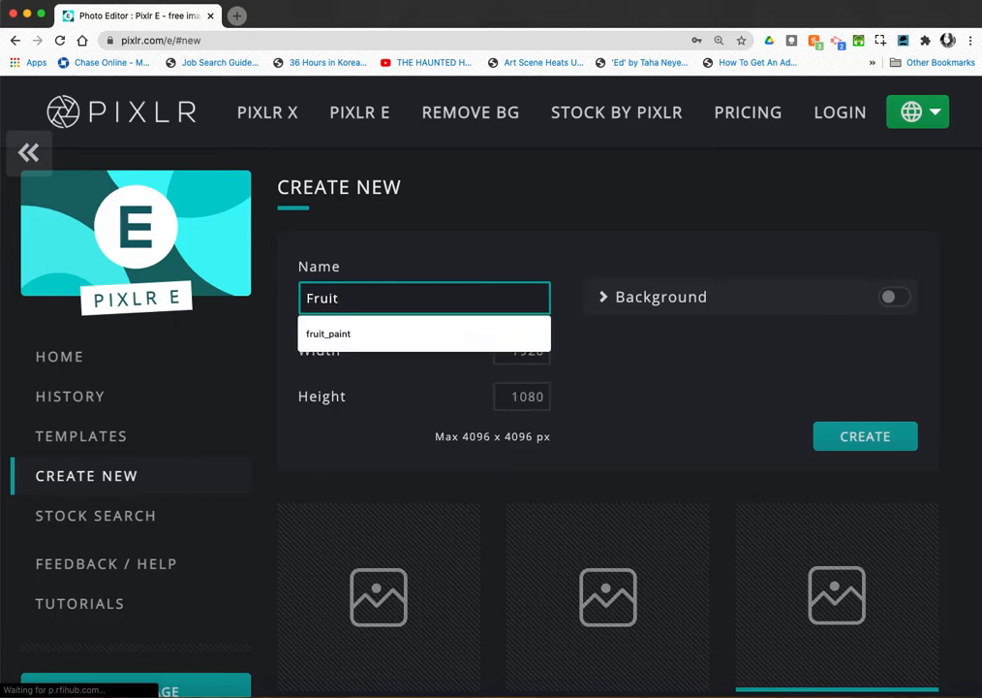
key(BackSpace)
key(BackSpace)
text(fruit_pain)
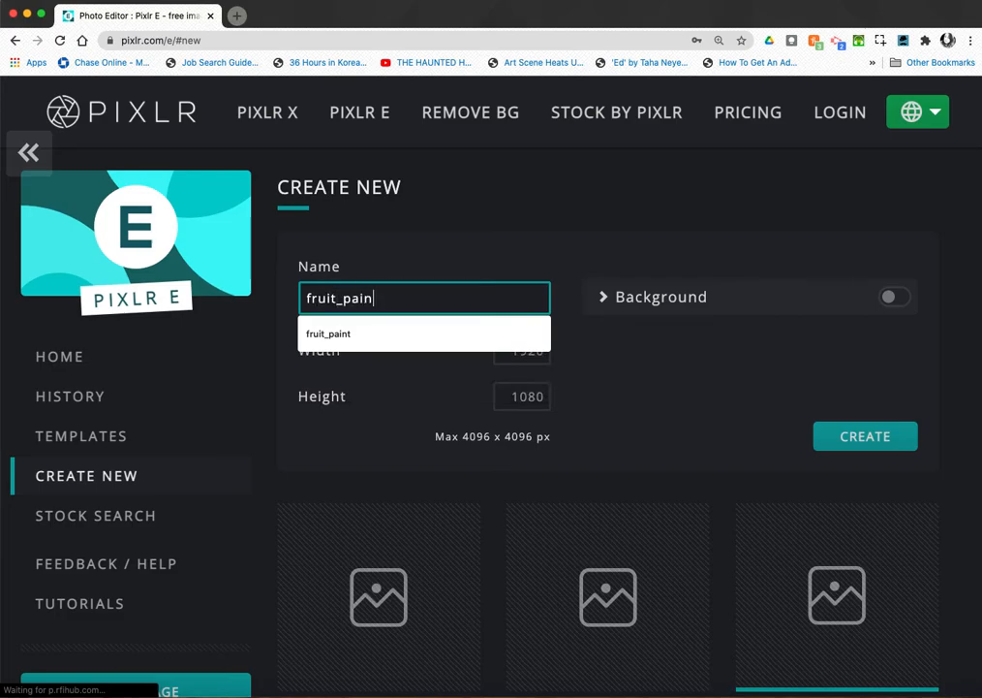
text(t)
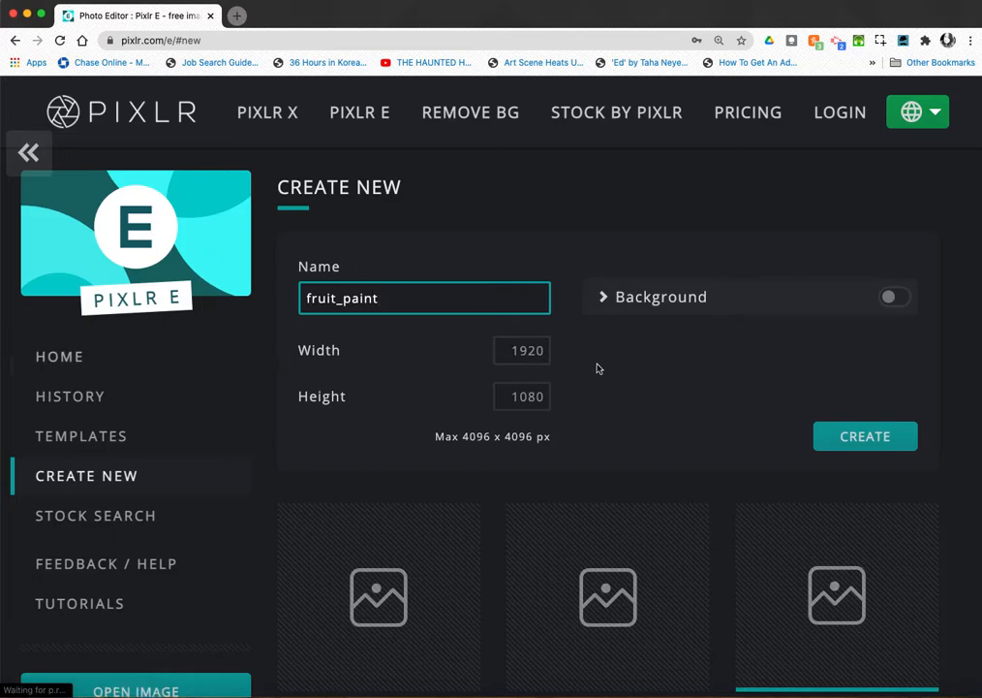
click(859, 443)
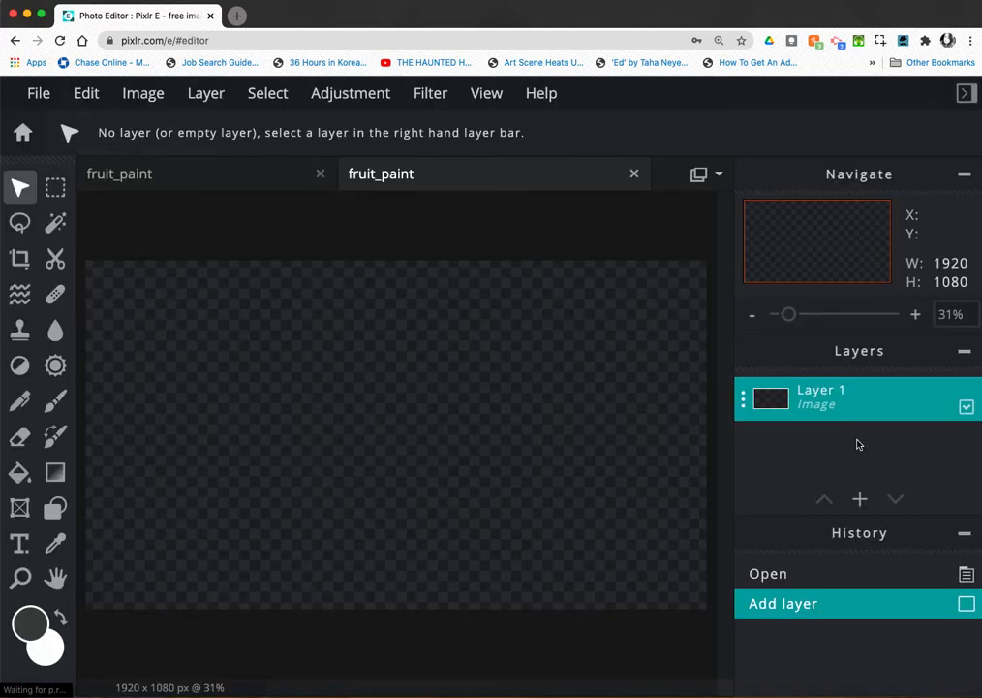
click(320, 174)
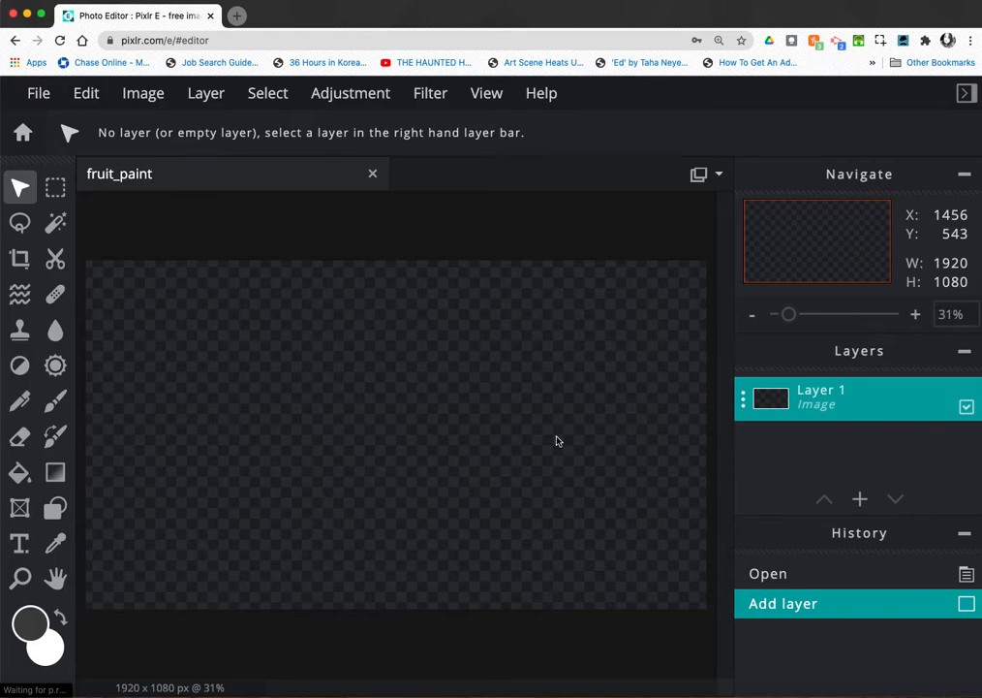
Search the stock photo library for cherries
click(24, 134)
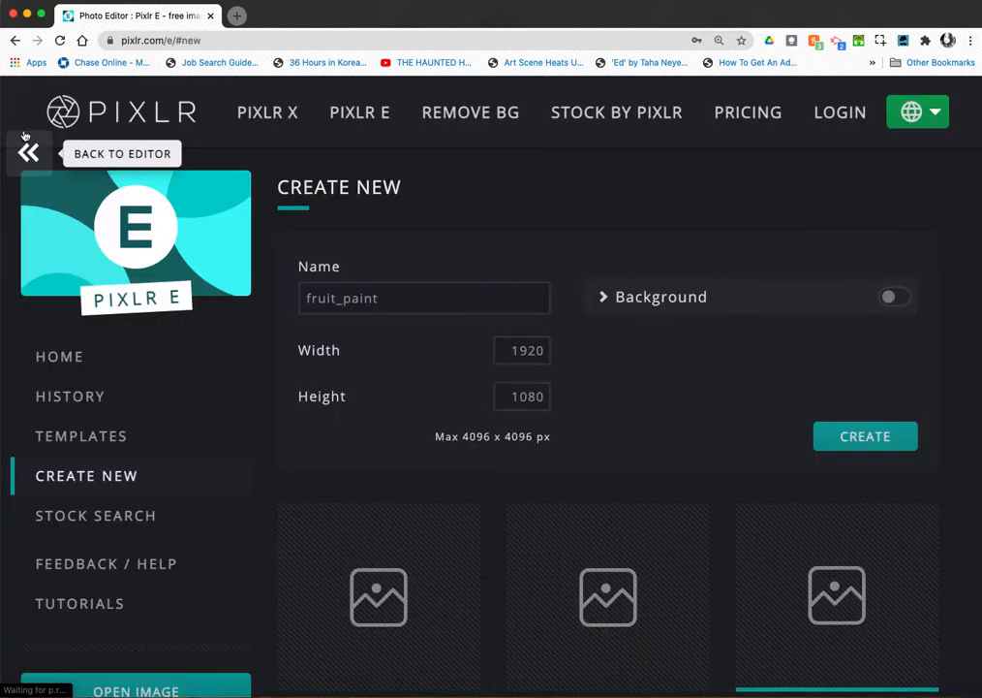
click(118, 523)
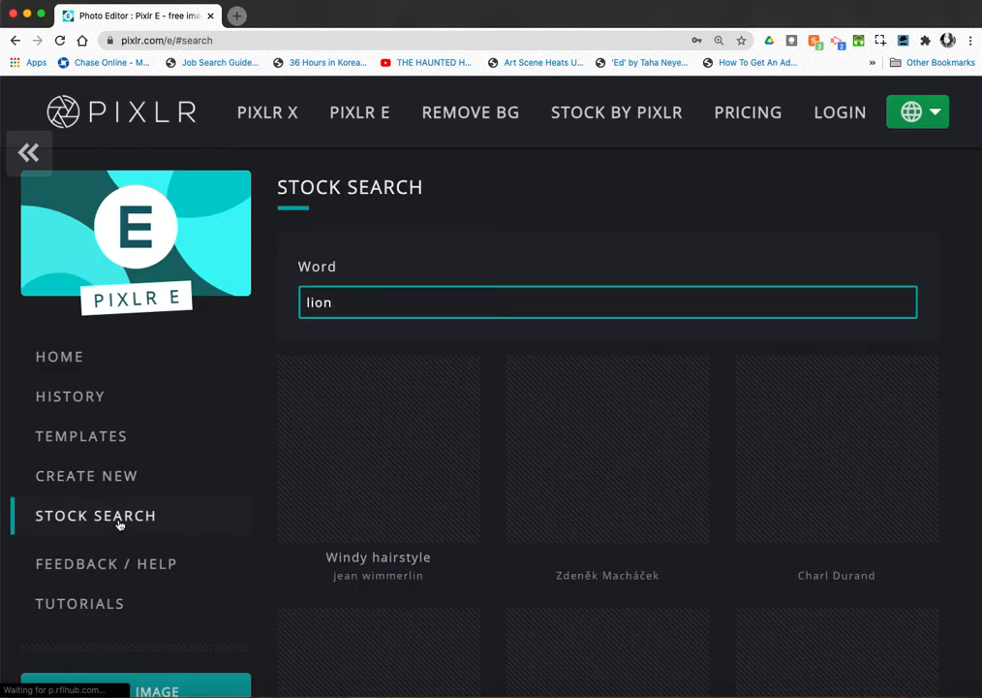
key(BackSpace)
key(BackSpace)
key(BackSpace)
key(BackSpace)
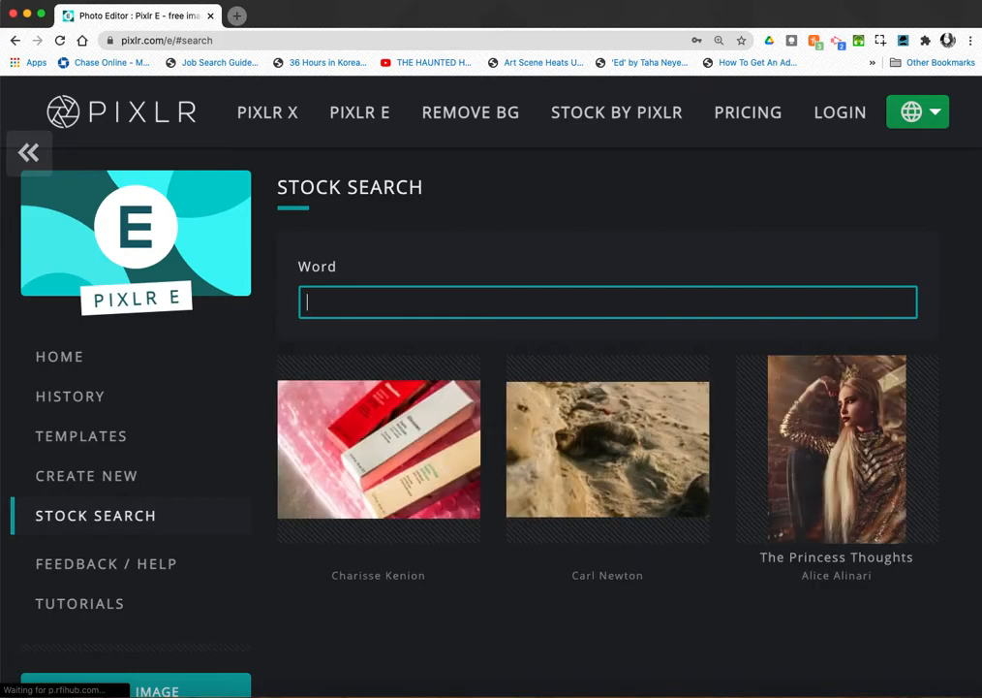
text(ch)
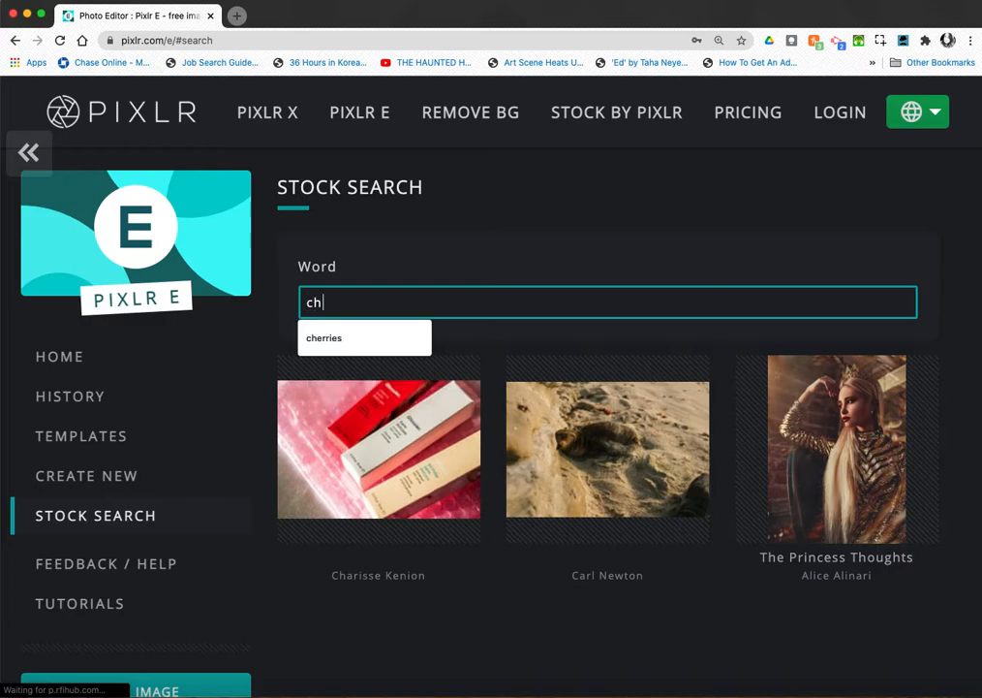
text(erries)
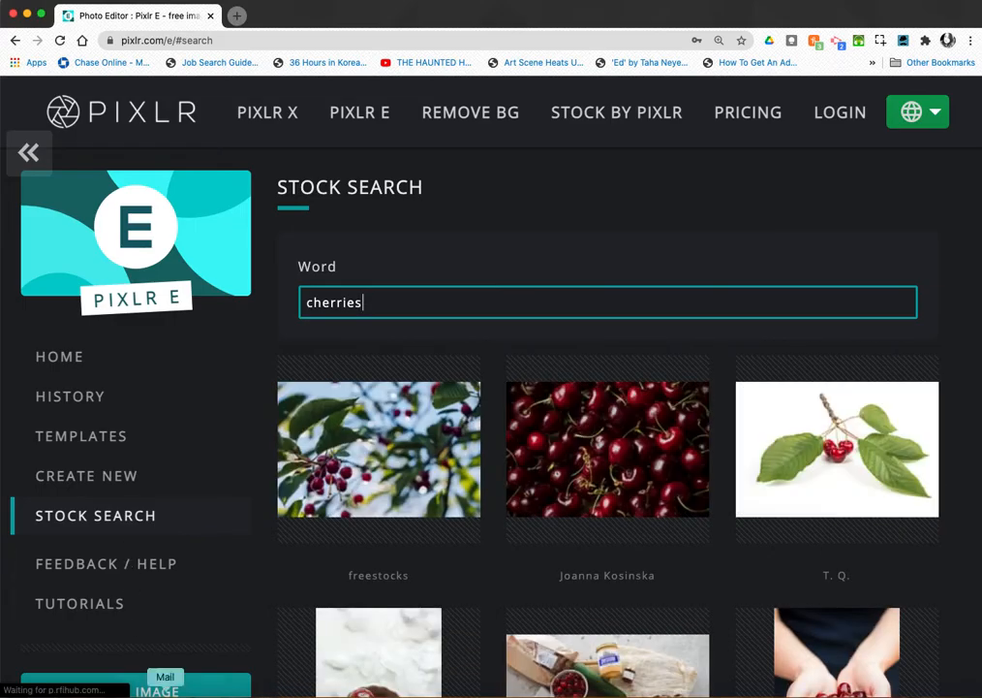
Browse the cherry stock photos for a suitable picture of cherries on a plain white background
scroll(682, 492, down, 5)
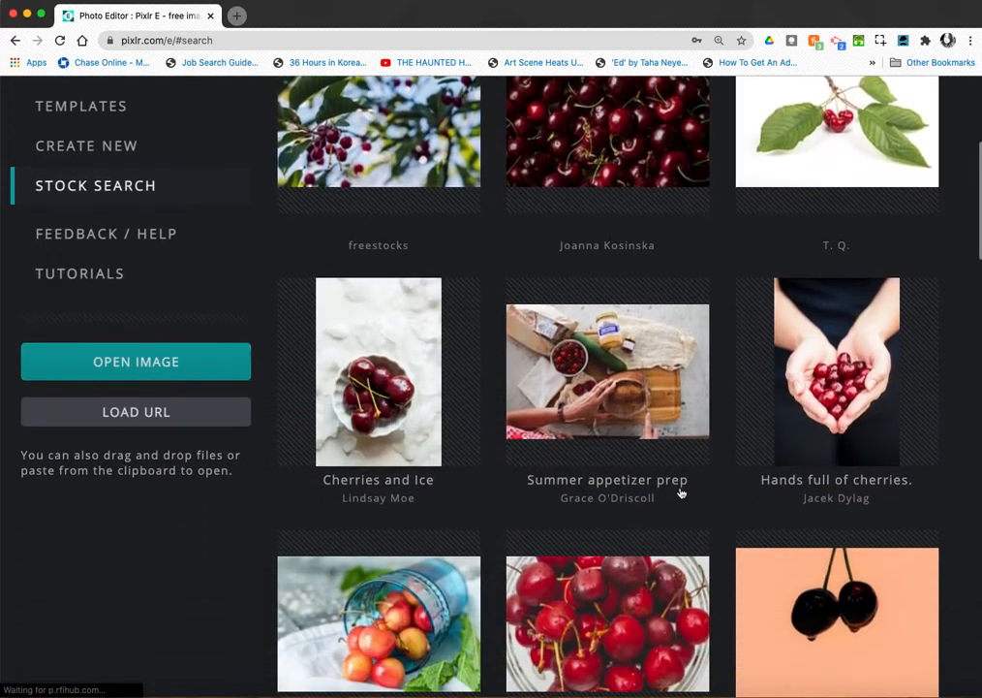
scroll(683, 492, down, 7)
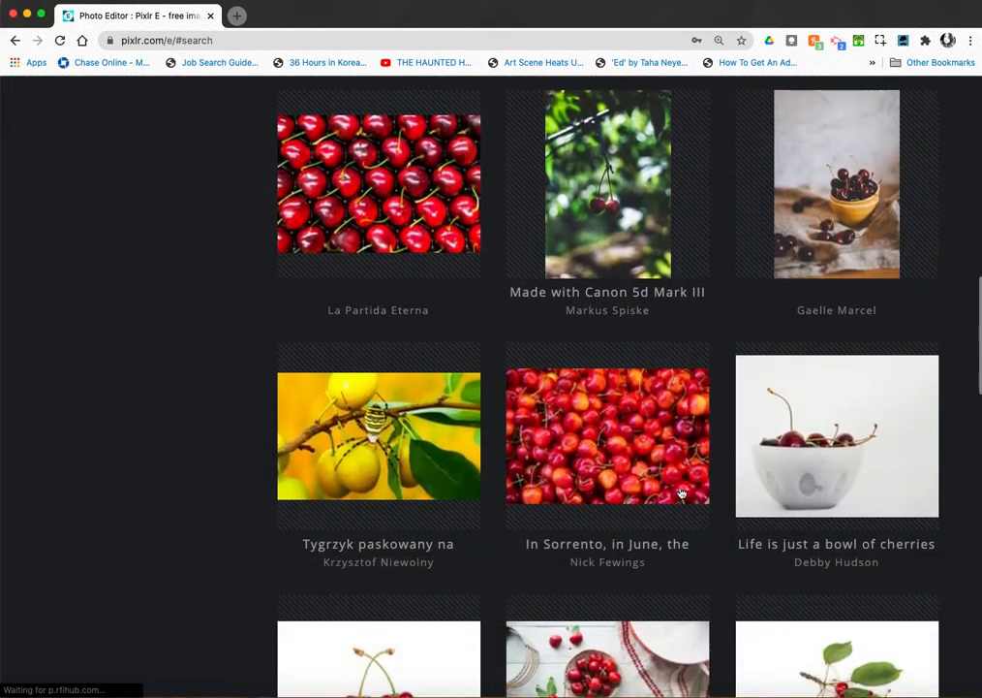
scroll(682, 492, down, 3)
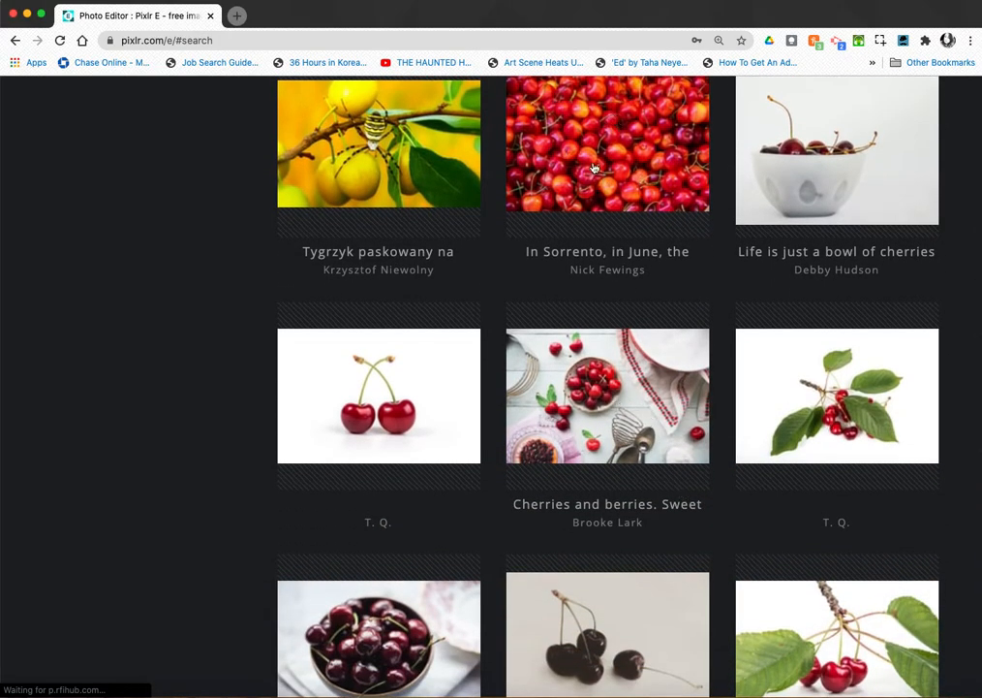
scroll(768, 419, down, 2)
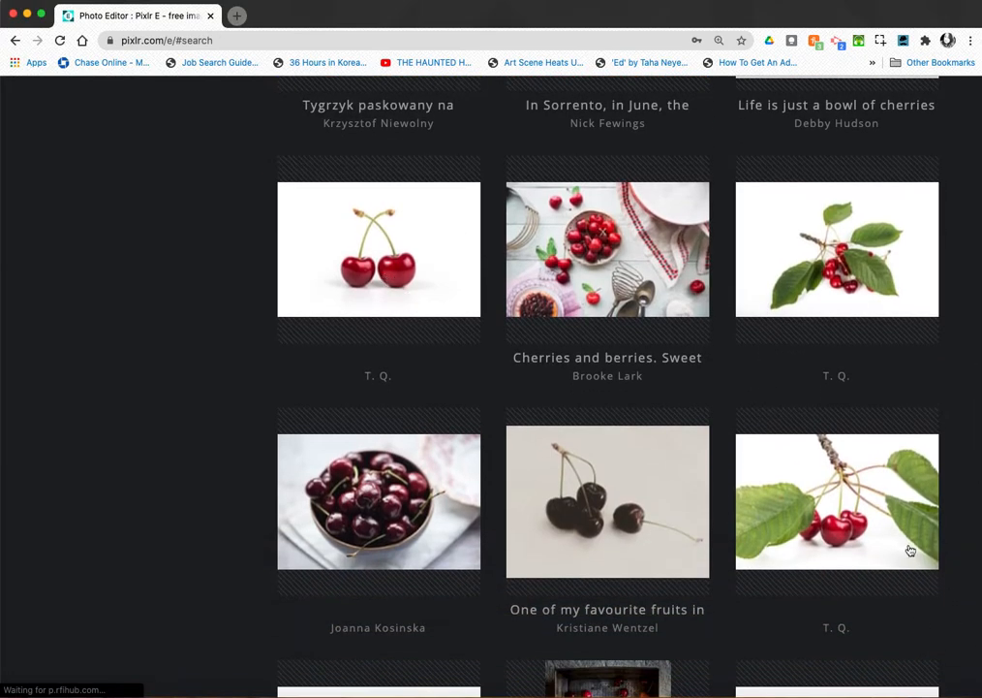
scroll(898, 543, down, 2)
scroll(897, 542, down, 11)
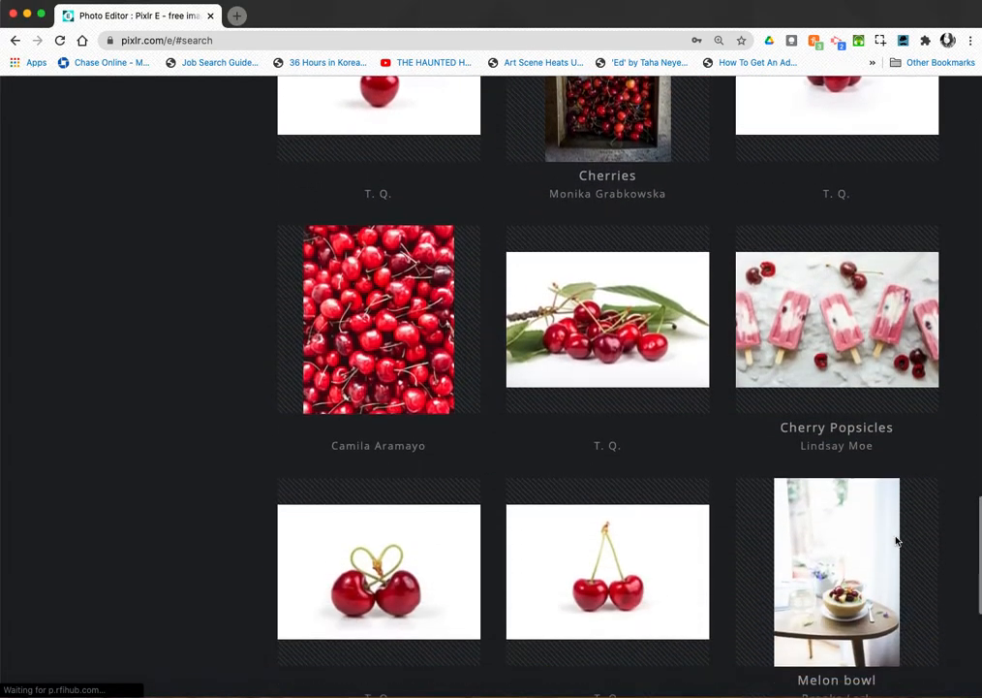
scroll(897, 542, up, 7)
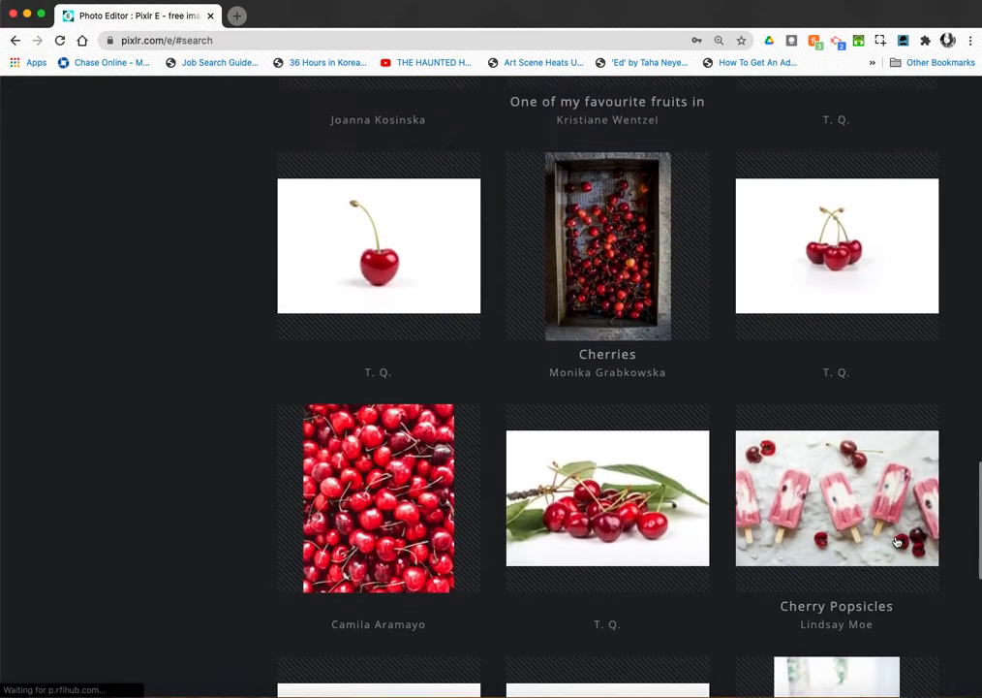
scroll(897, 541, down, 9)
scroll(897, 542, up, 17)
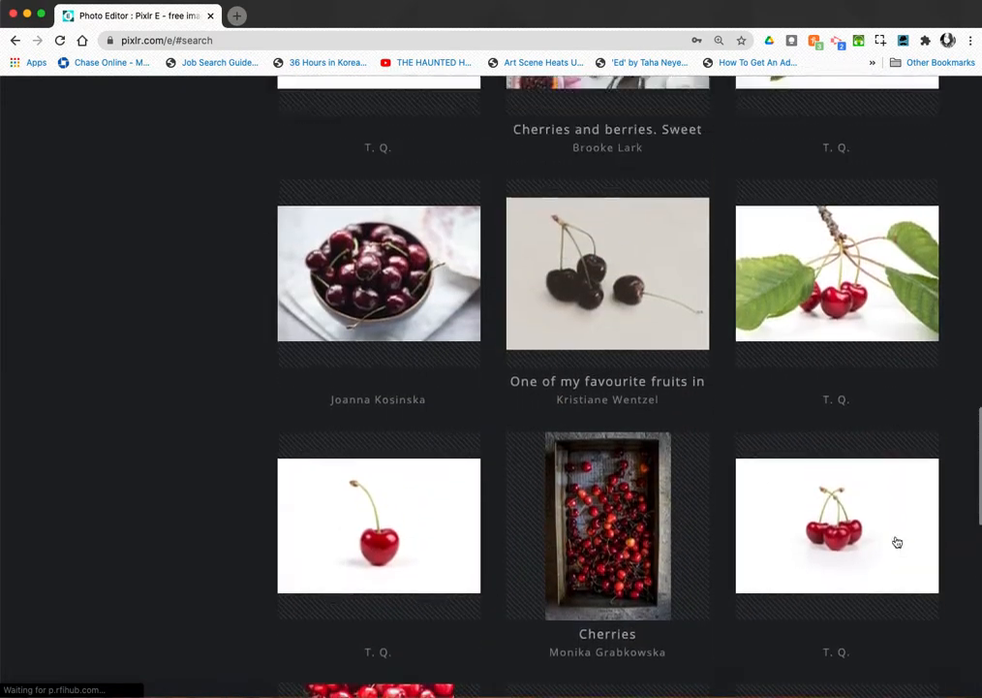
scroll(897, 542, up, 10)
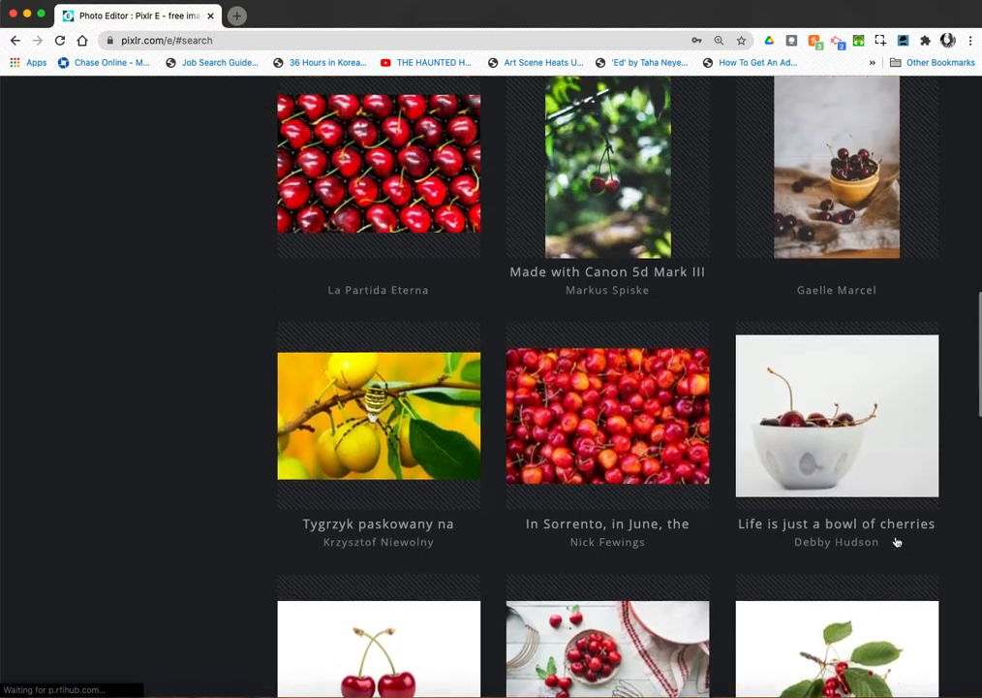
scroll(897, 542, up, 3)
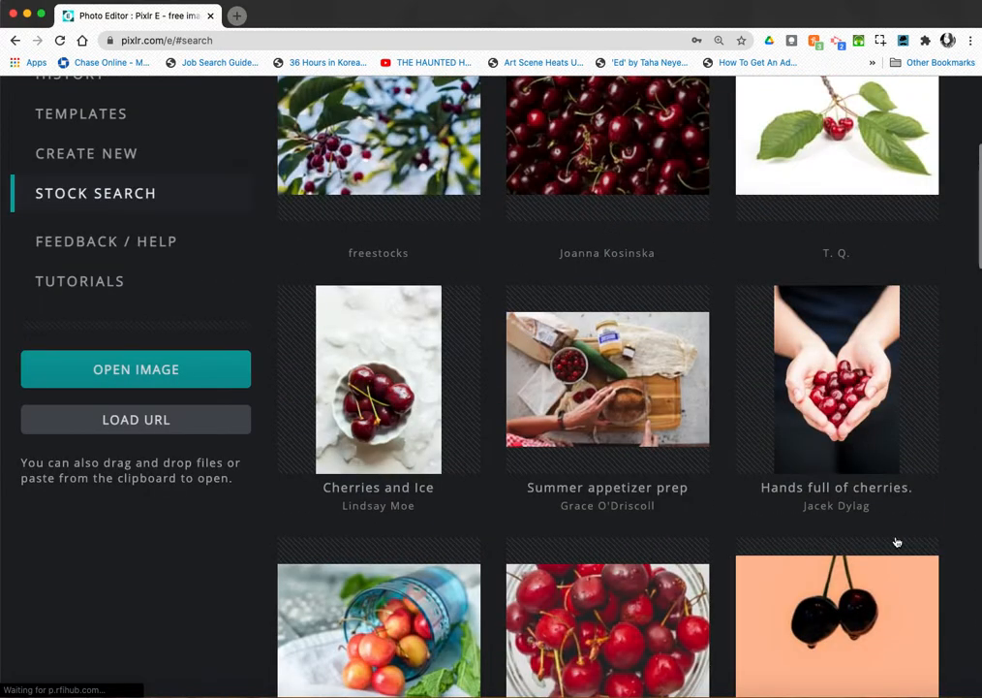
scroll(898, 541, down, 14)
scroll(897, 542, down, 1)
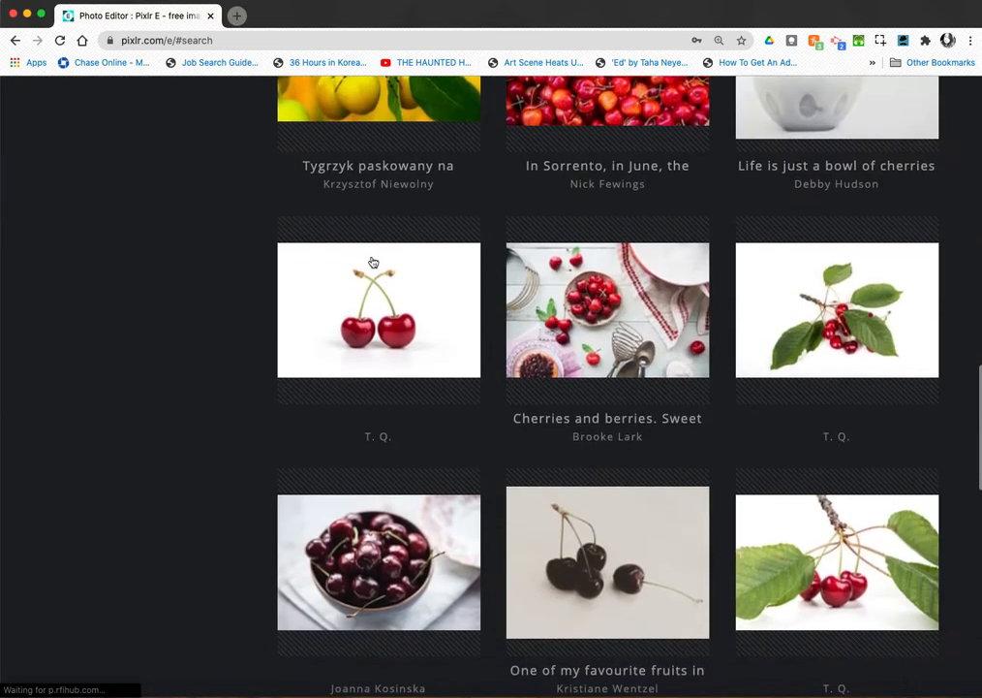
Open the stock photo of two cherries with crossed stems, pre-resized to the Web size of 1280 x 853 px
click(390, 320)
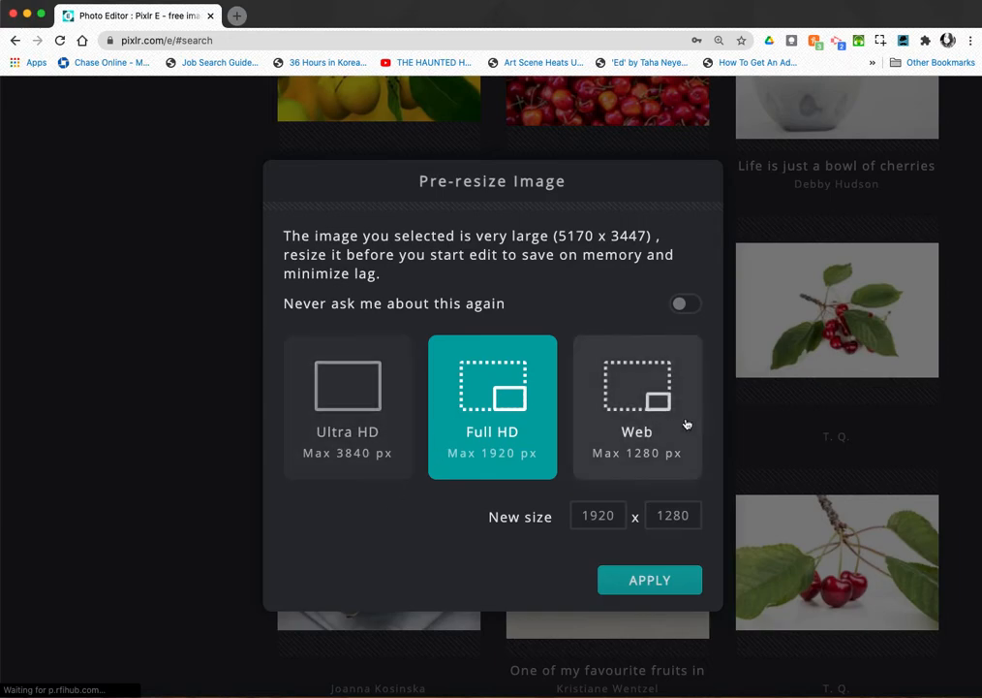
click(609, 415)
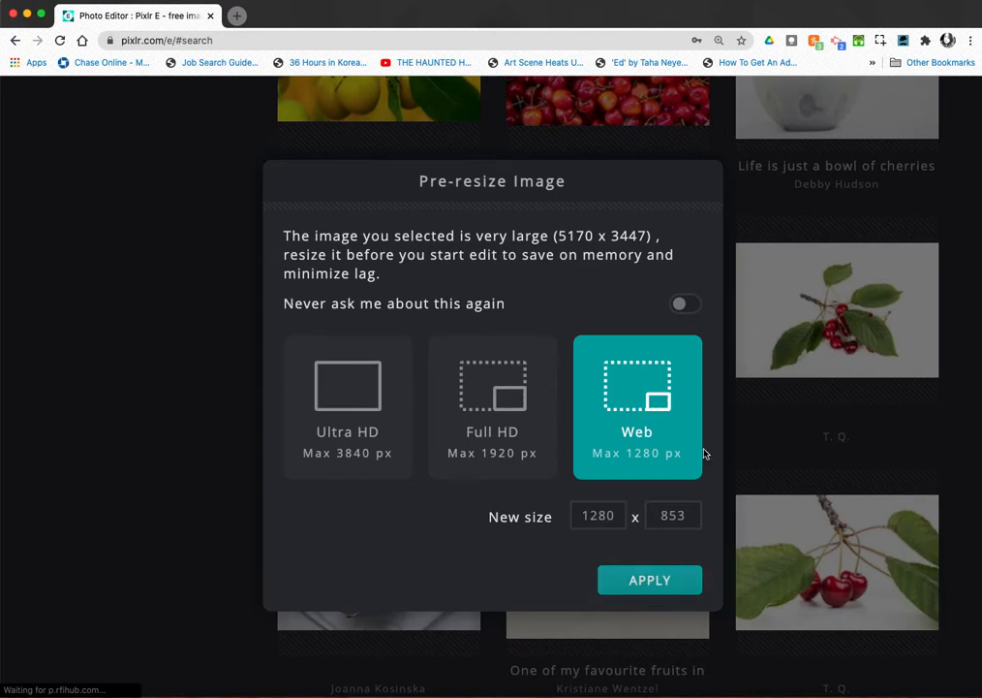
click(649, 582)
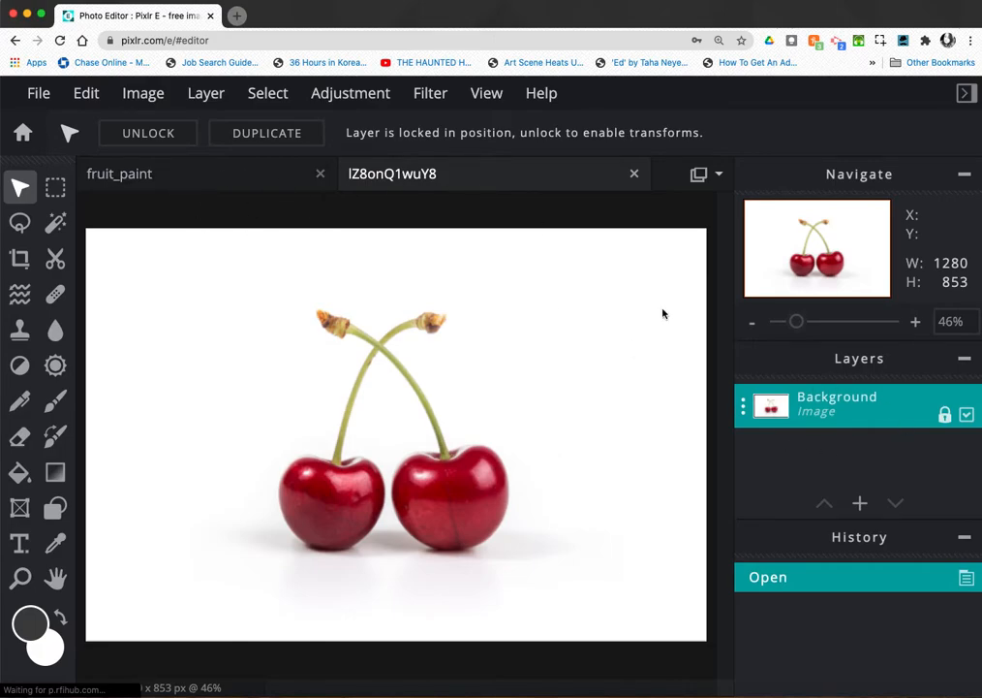
Compare the blank fruit_paint document with the cherry photo, ending on the photo
click(155, 174)
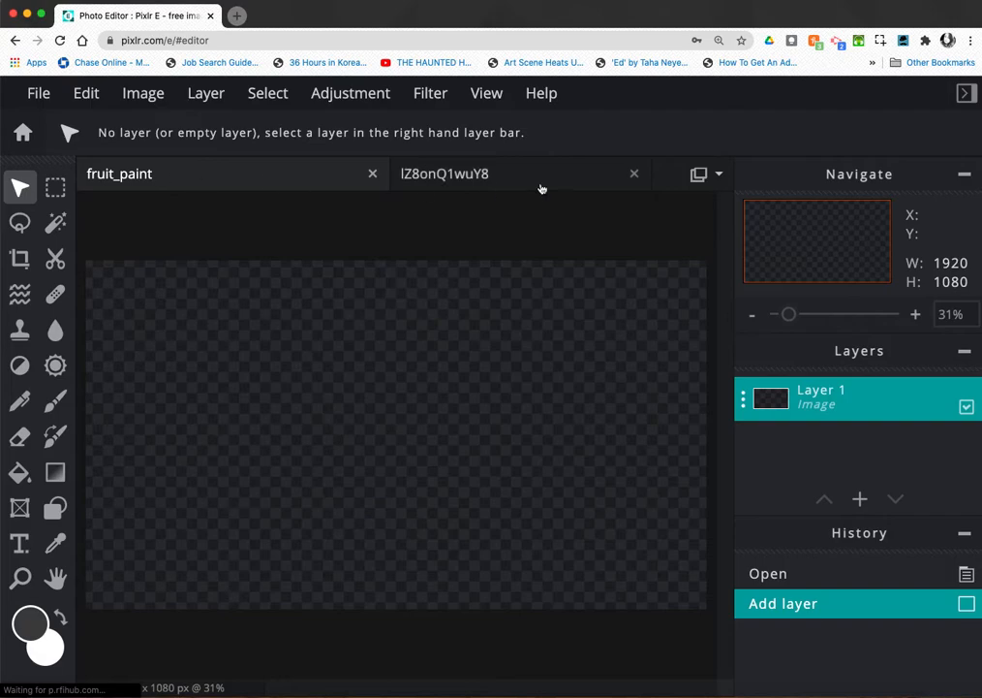
click(491, 175)
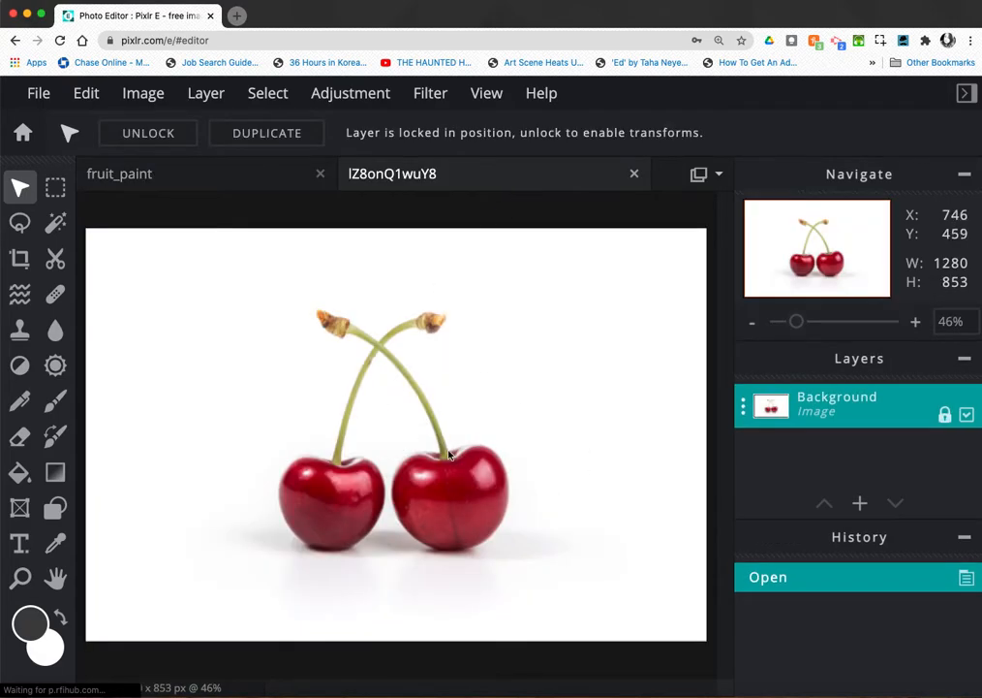
click(194, 175)
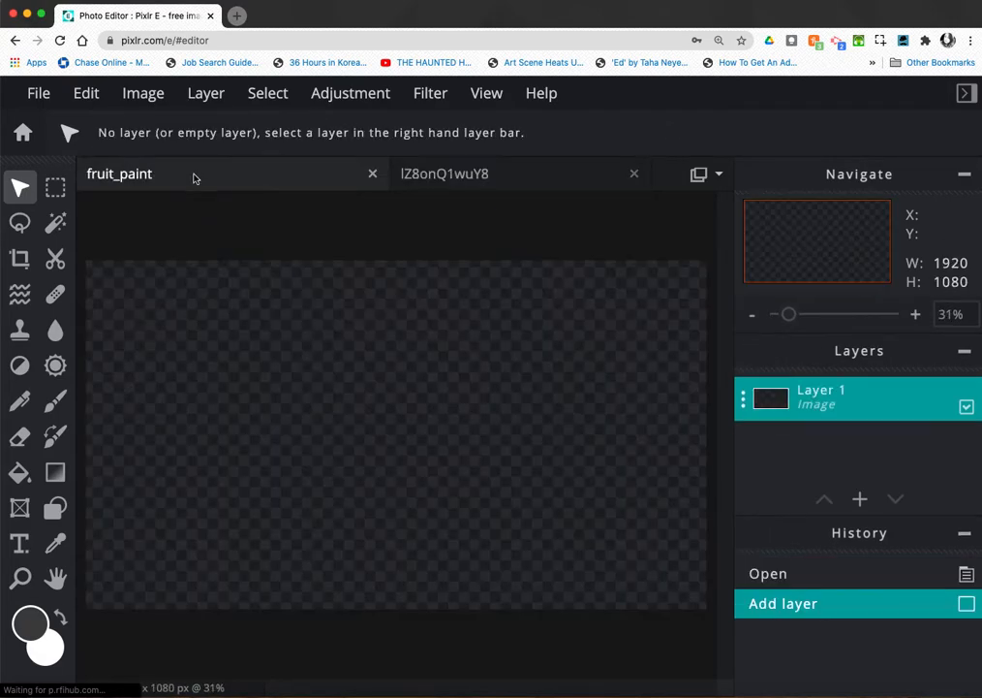
click(455, 178)
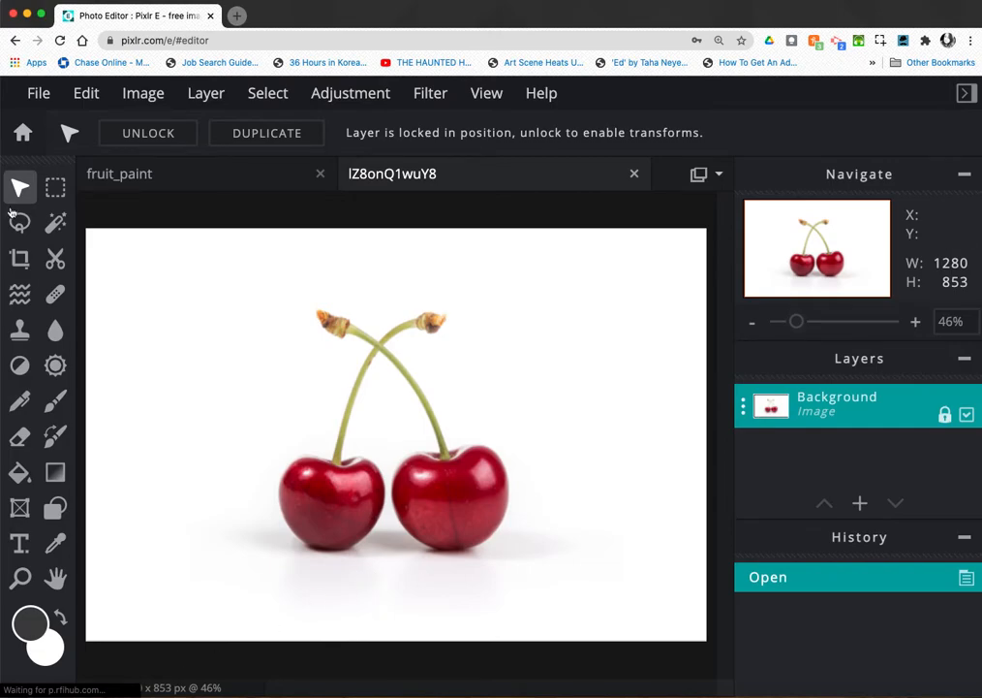
click(55, 190)
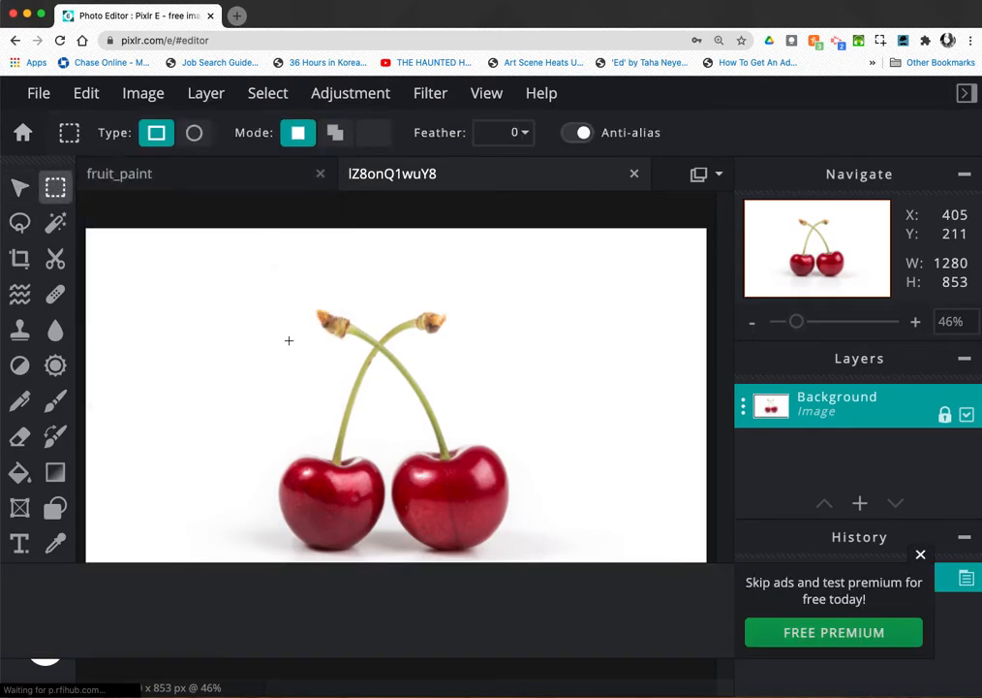
drag(258, 286, 535, 676)
drag(472, 551, 472, 559)
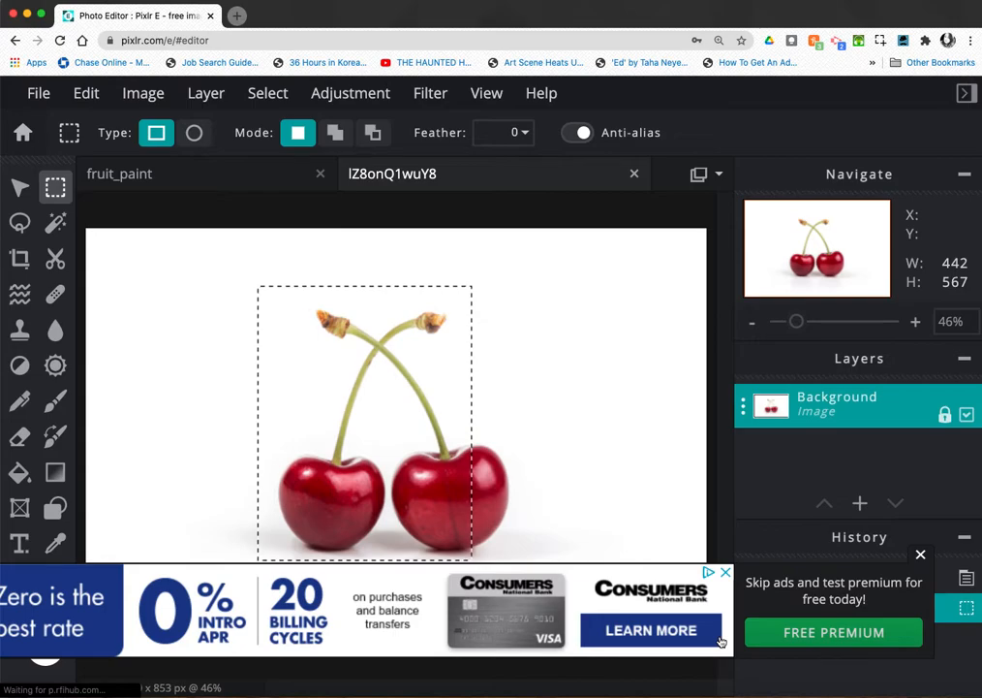
click(725, 573)
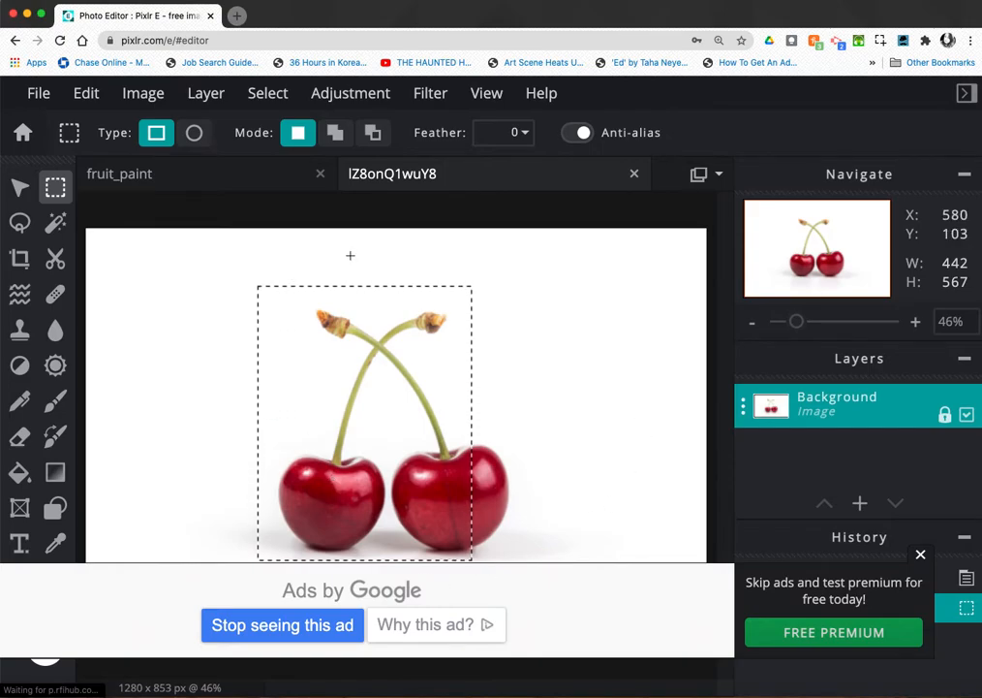
click(264, 95)
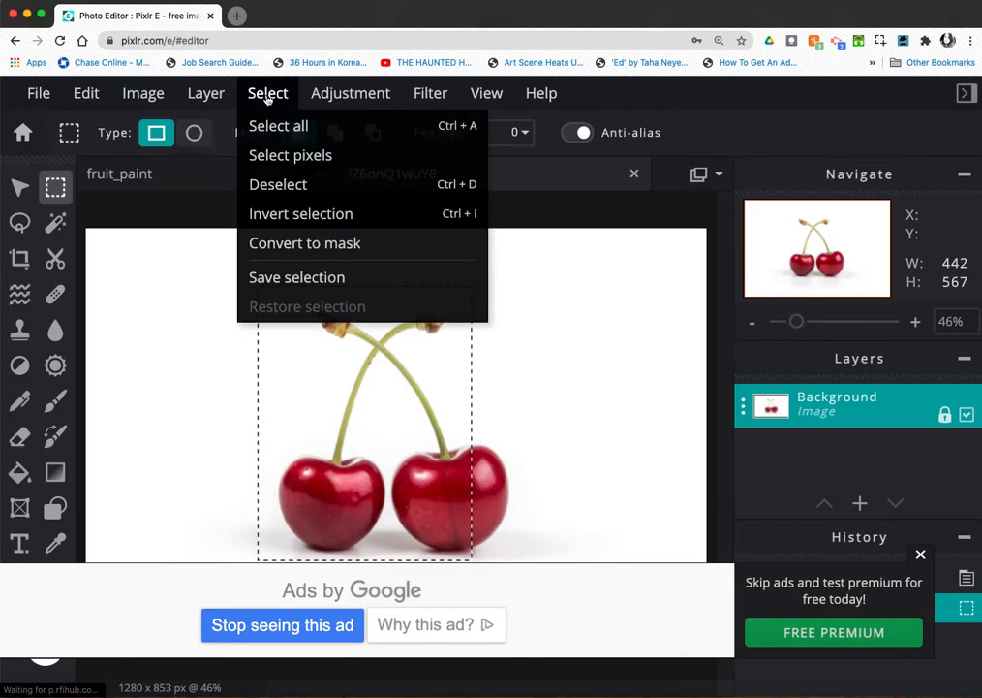
click(280, 186)
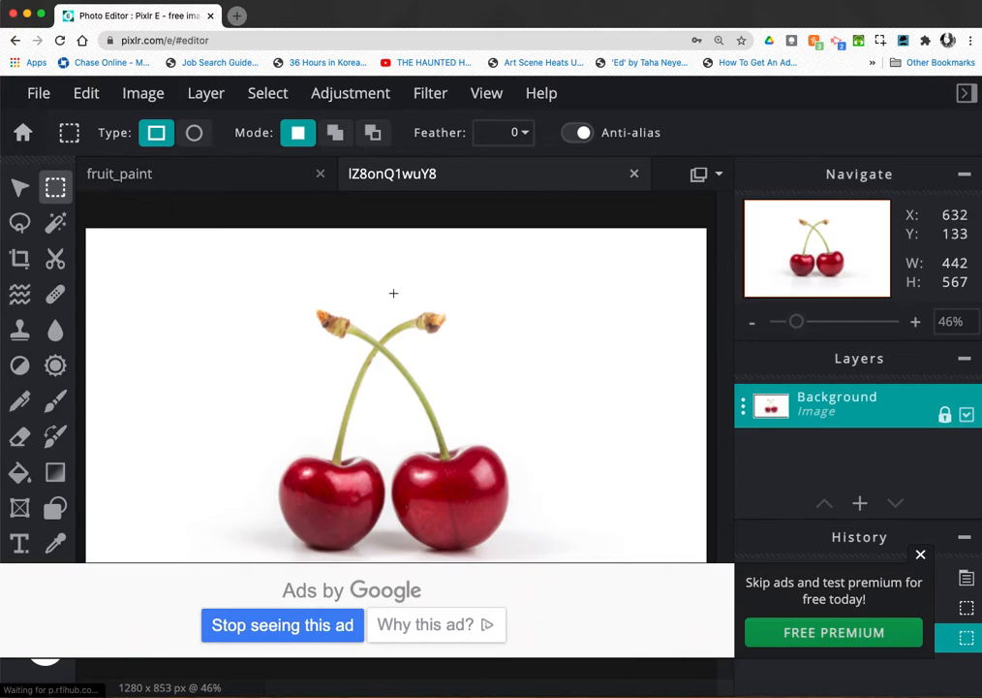
Select both cherries and their stems with a rectangular marquee of about 711 x 555 px, and dismiss the ads covering the photo
drag(259, 287, 529, 579)
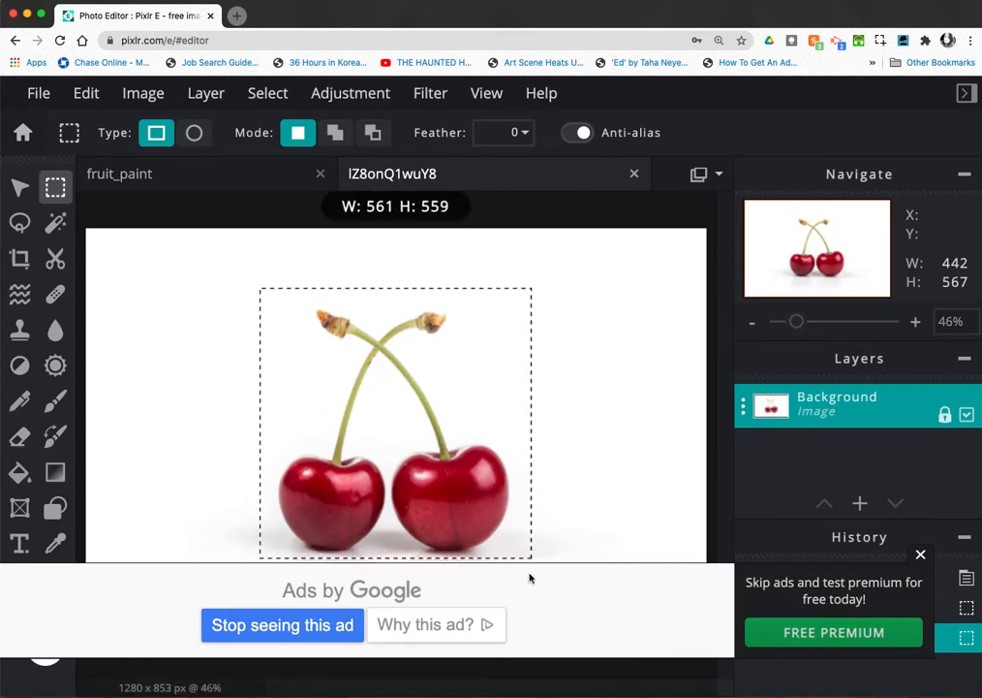
drag(642, 539, 604, 557)
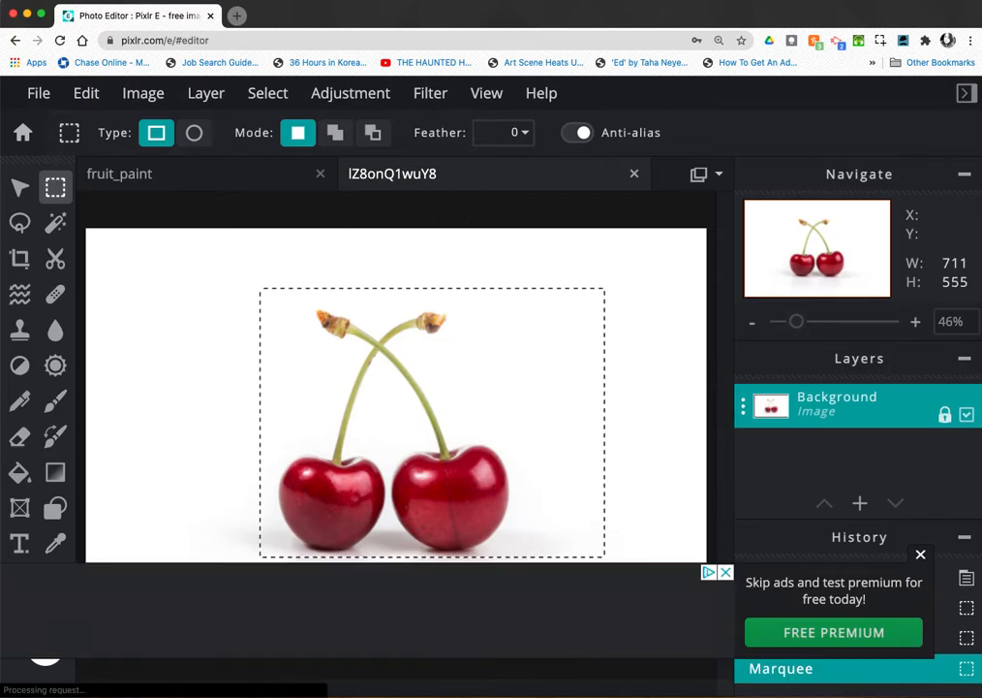
click(726, 572)
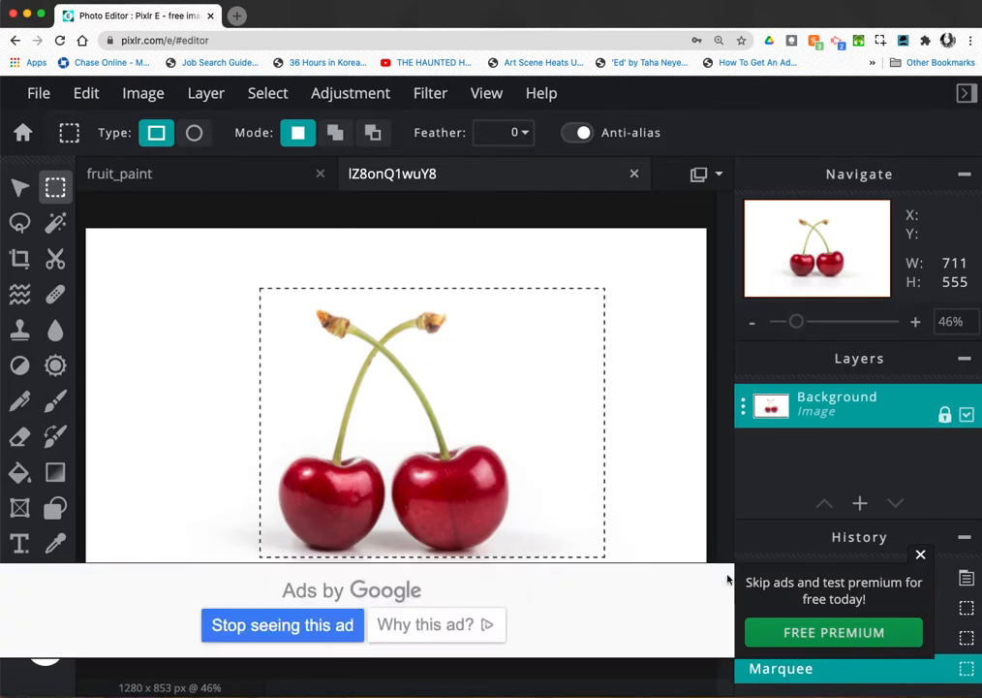
click(922, 554)
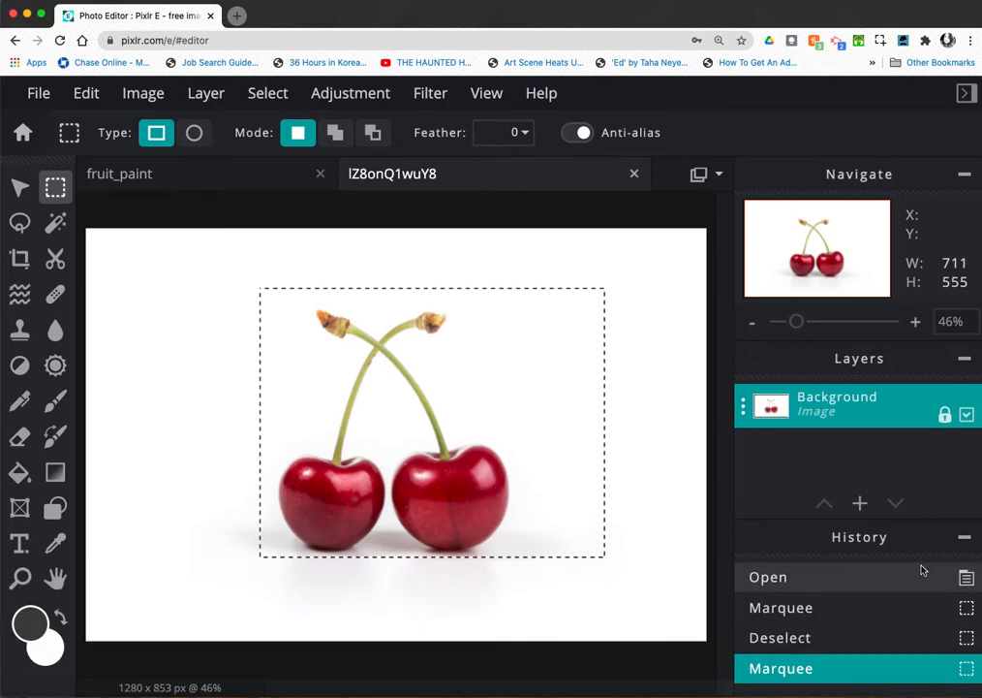
Copy the marquee-selected area of the cherry photo to the clipboard
click(83, 94)
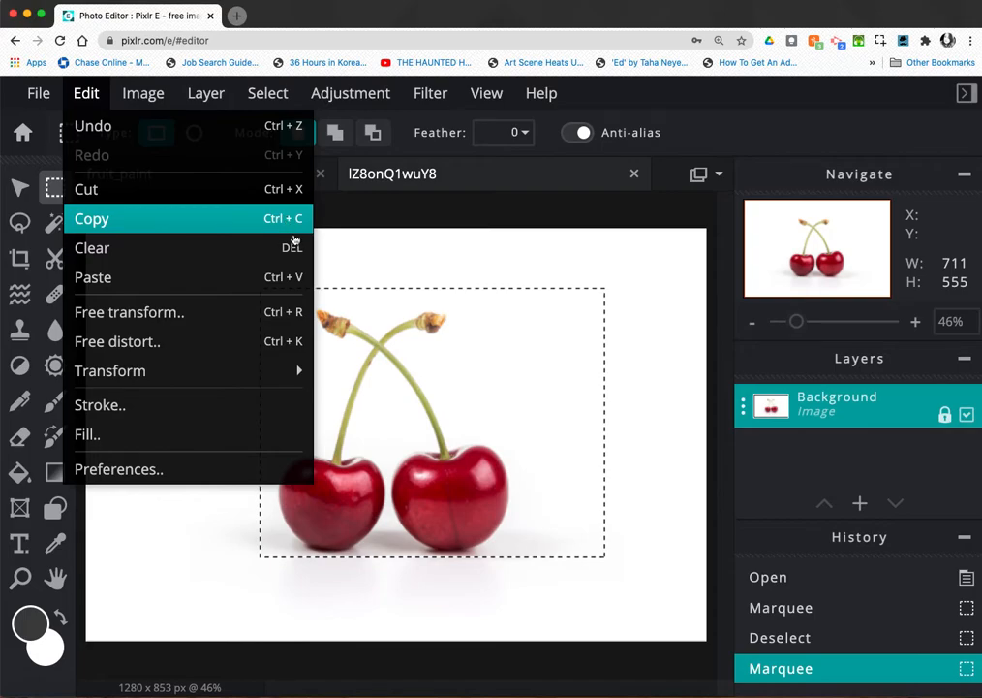
click(287, 219)
click(38, 93)
click(86, 93)
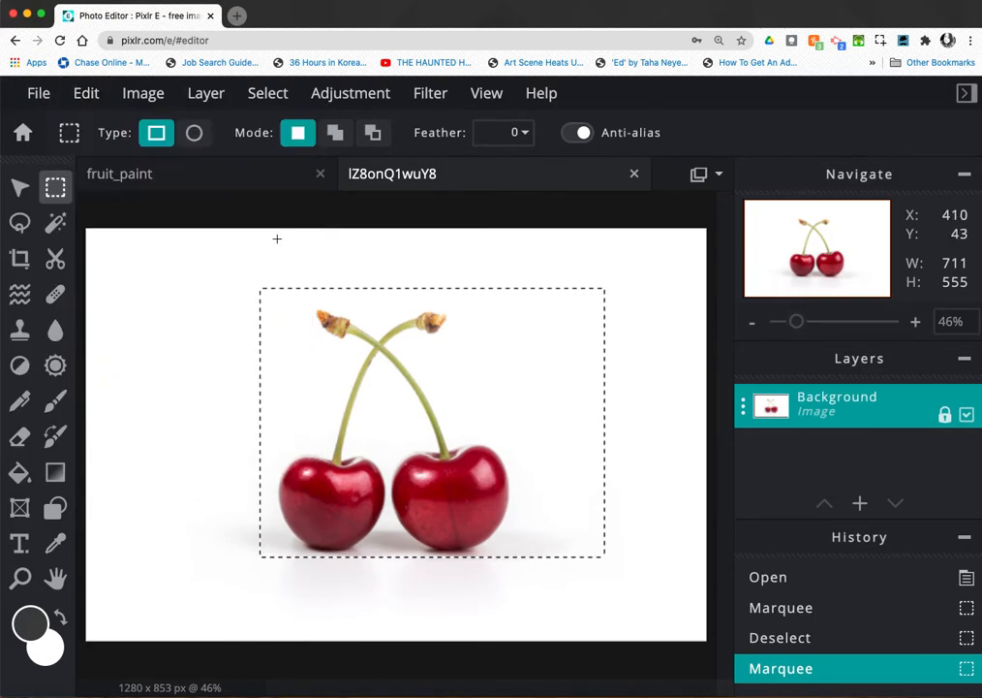
scroll(457, 384, up, 2)
scroll(498, 376, down, 1)
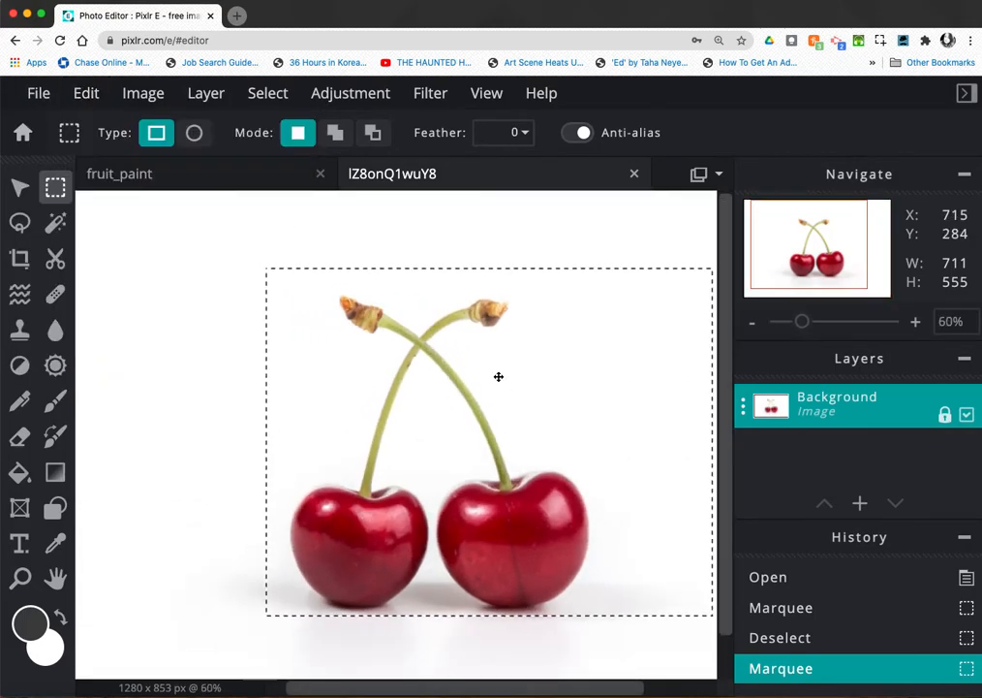
scroll(498, 376, down, 2)
scroll(498, 376, up, 1)
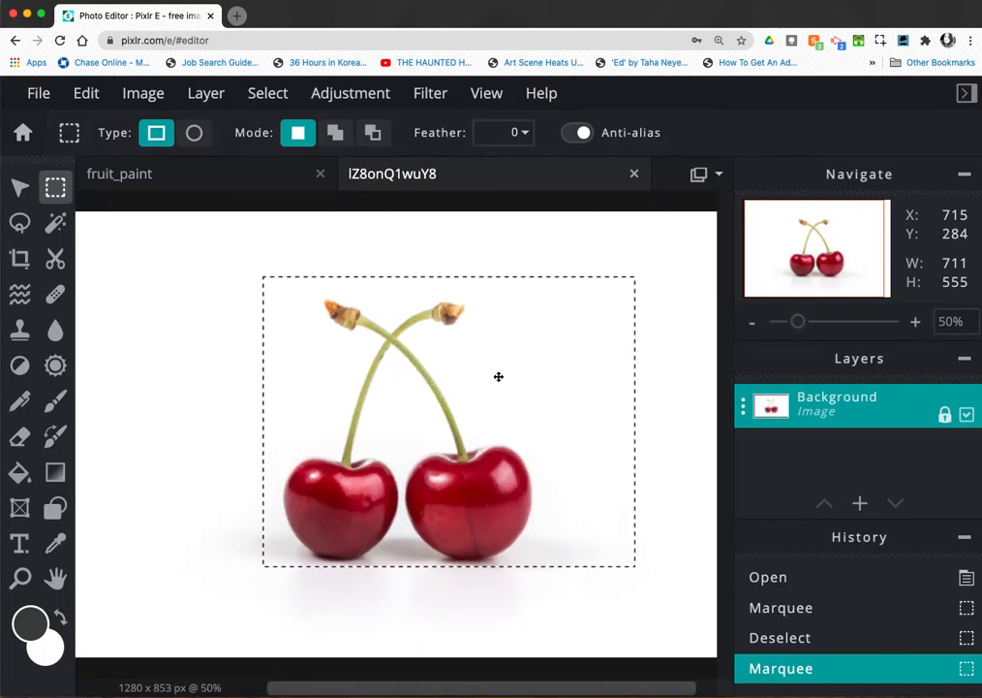
scroll(445, 239, down, 2)
key(super+c)
scroll(445, 239, down, 1)
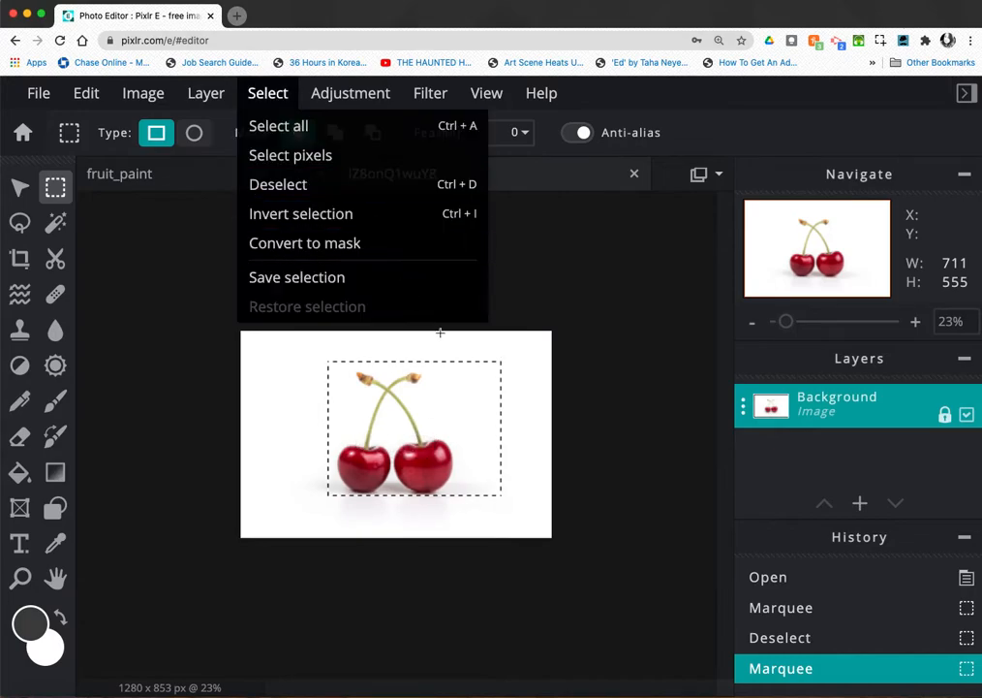
scroll(545, 379, up, 2)
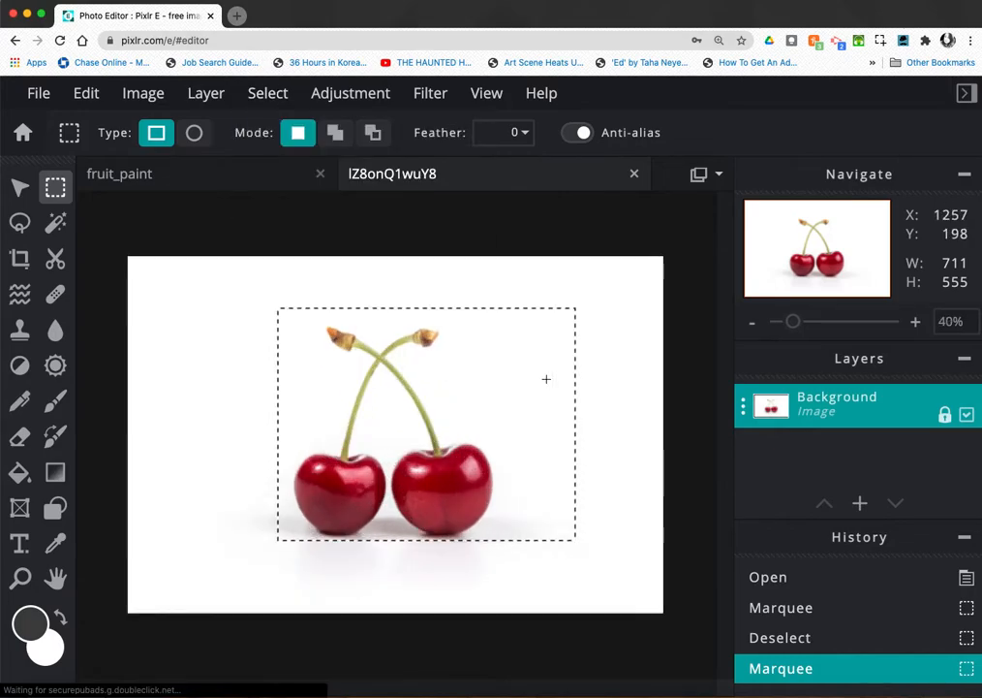
Paste the copied cherries into the fruit_paint document as a new image layer
click(192, 180)
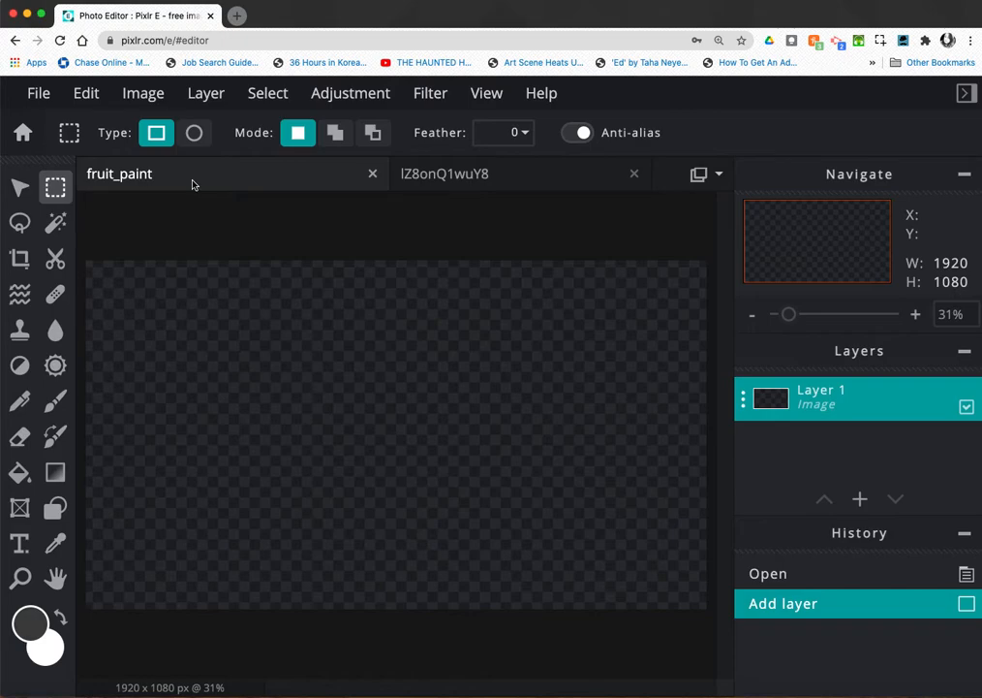
key(super+v)
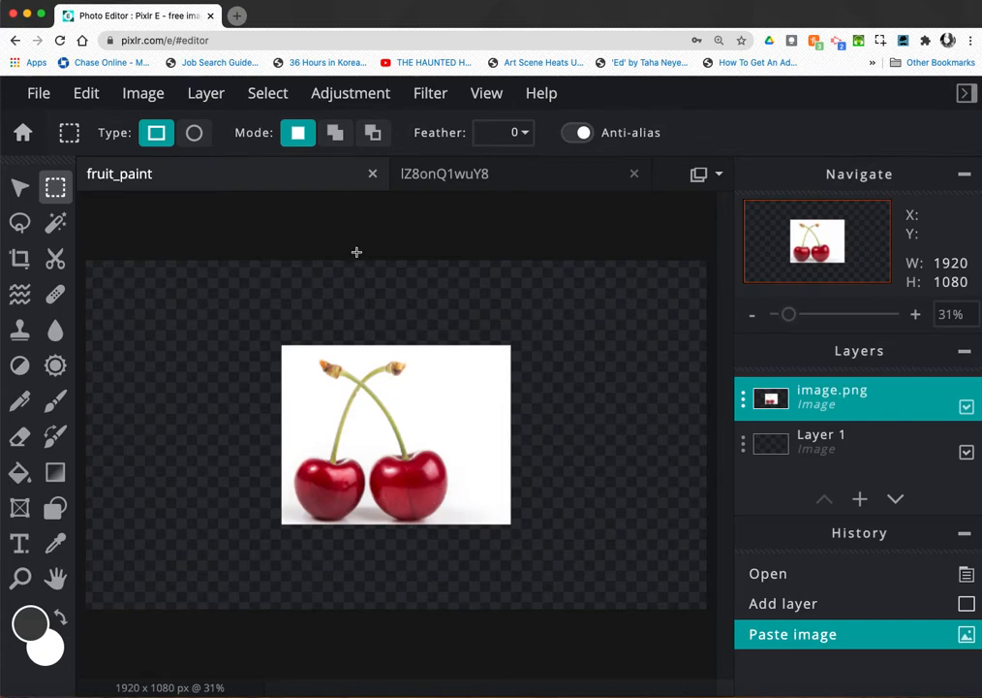
scroll(454, 547, down, 1)
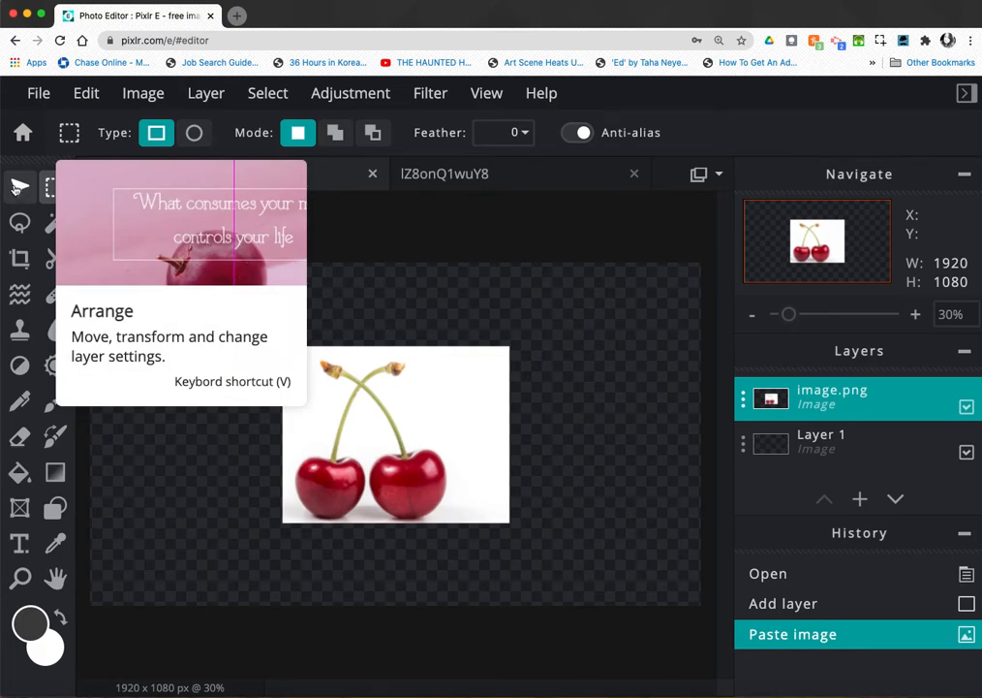
Enlarge the pasted cherry image with fixed aspect to about 1356 x 1059 px and position it at about X 428, Y 0
click(18, 187)
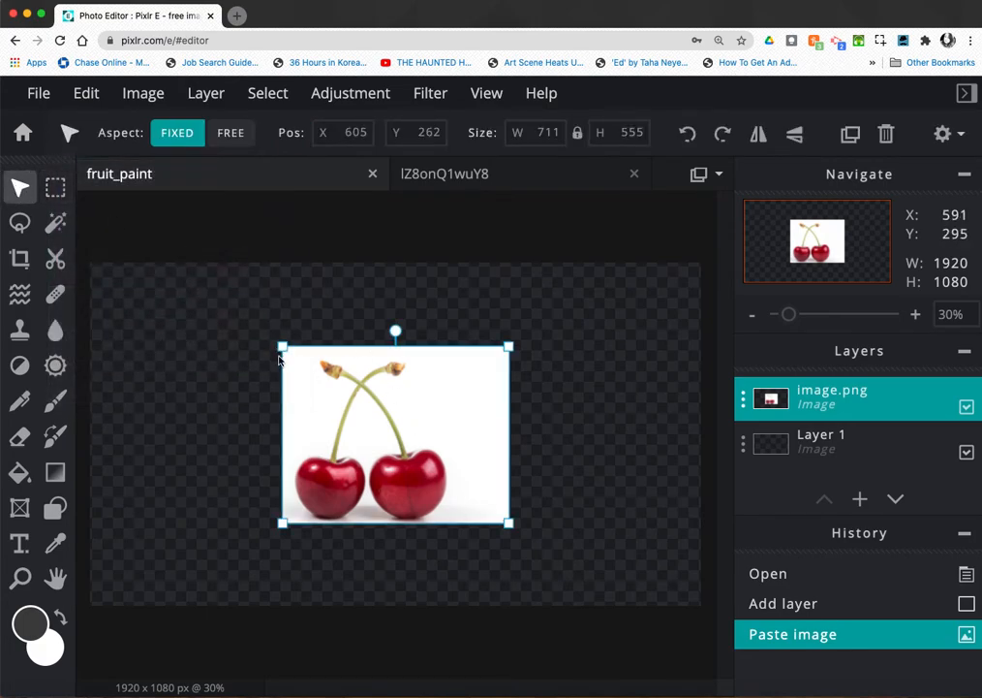
drag(508, 522, 649, 574)
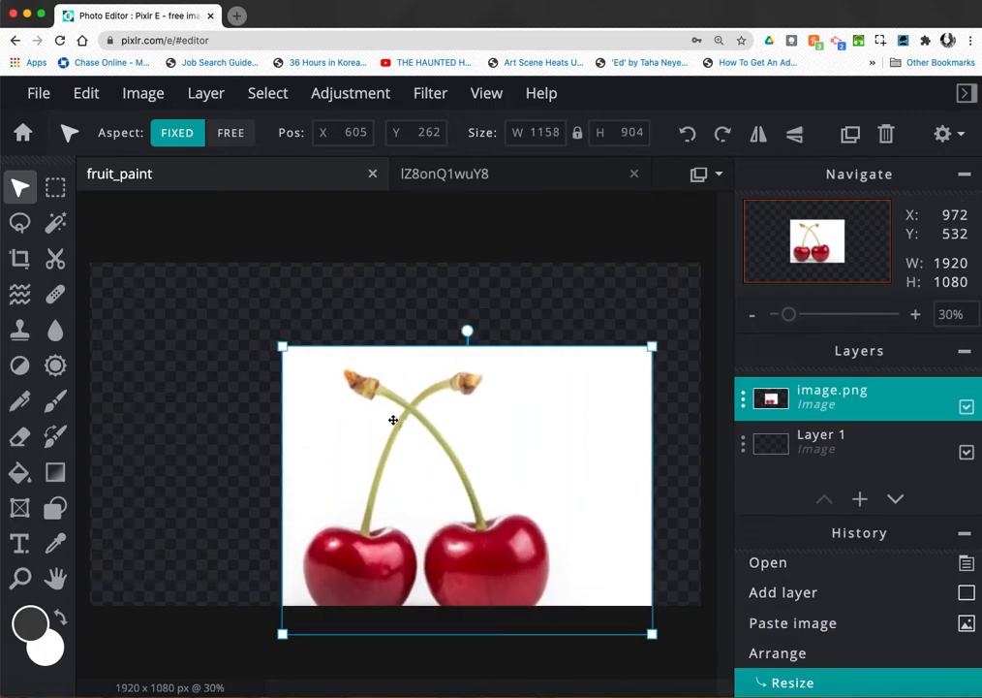
drag(432, 430, 414, 367)
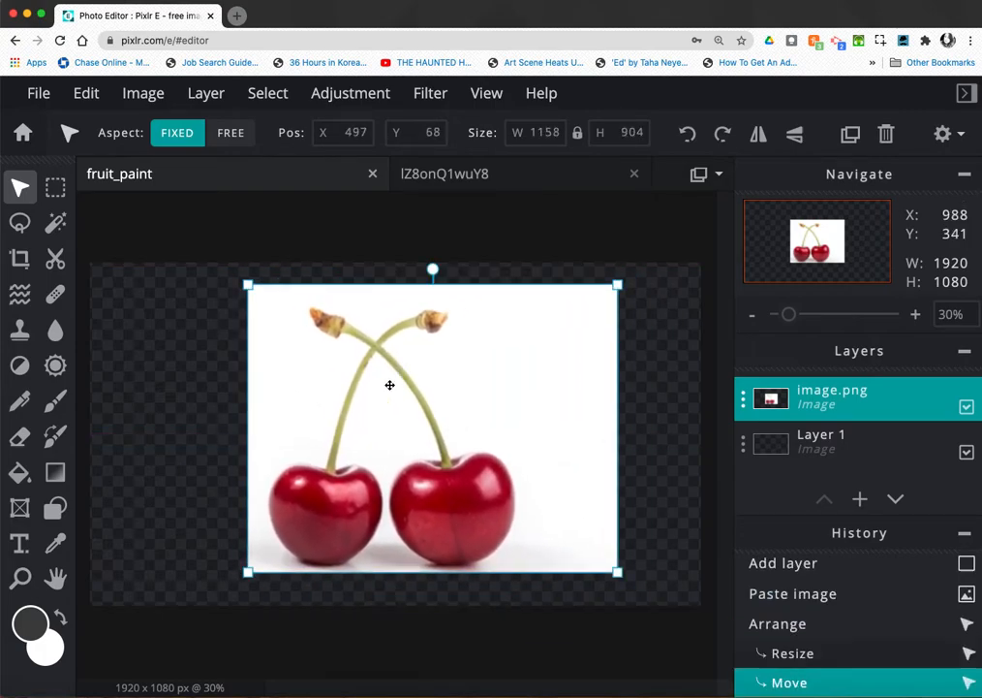
drag(252, 572, 182, 590)
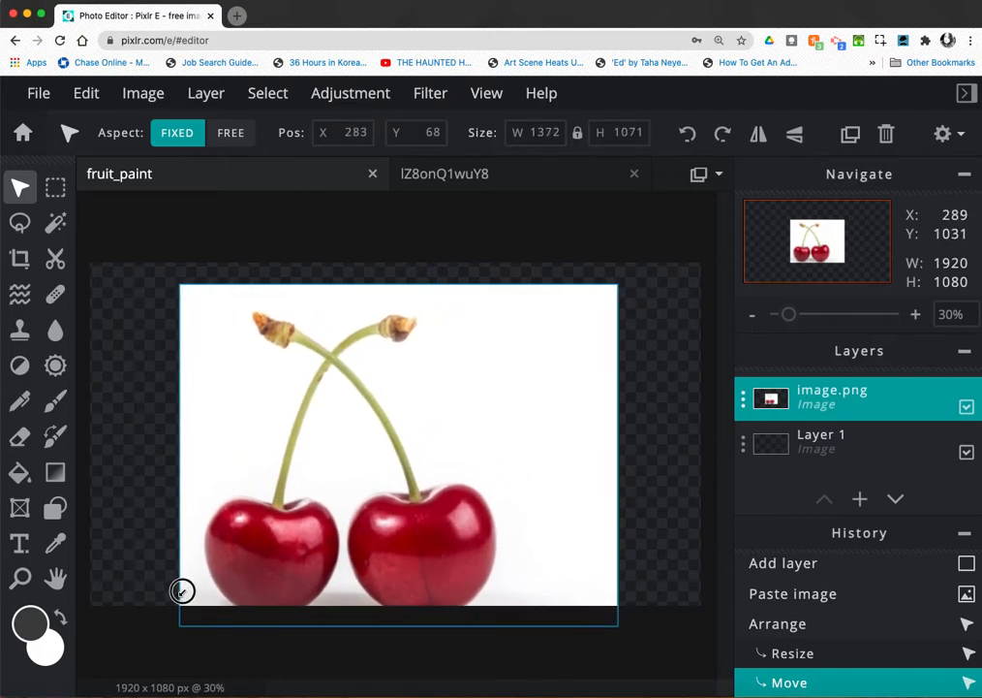
drag(463, 430, 491, 410)
drag(644, 262, 642, 268)
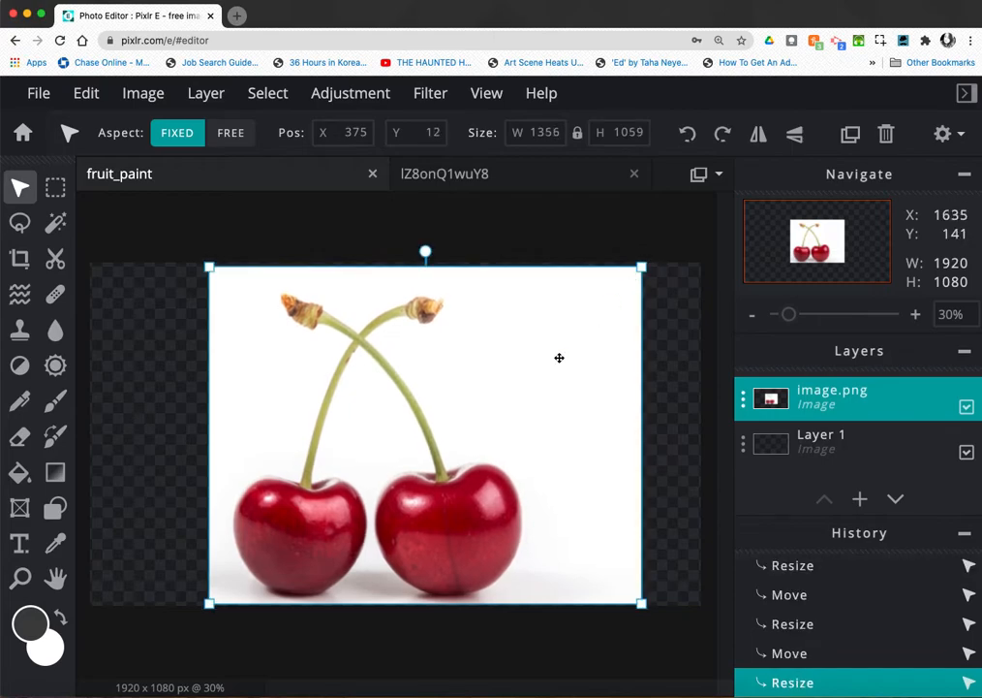
drag(430, 451, 441, 451)
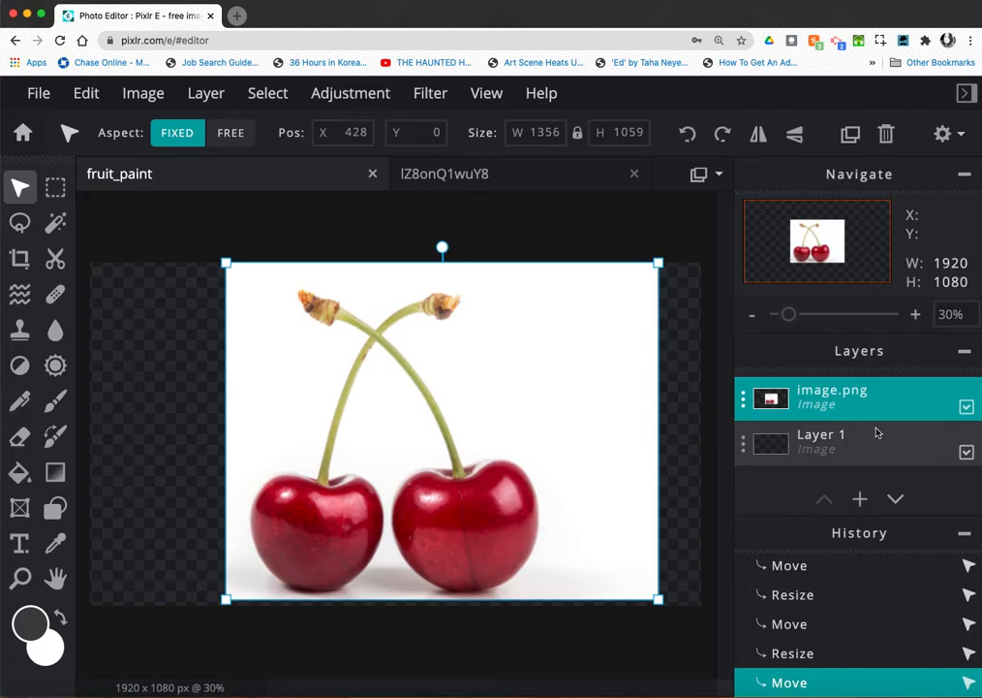
Rename the pasted cherry image layer to photo.png
click(743, 405)
click(743, 398)
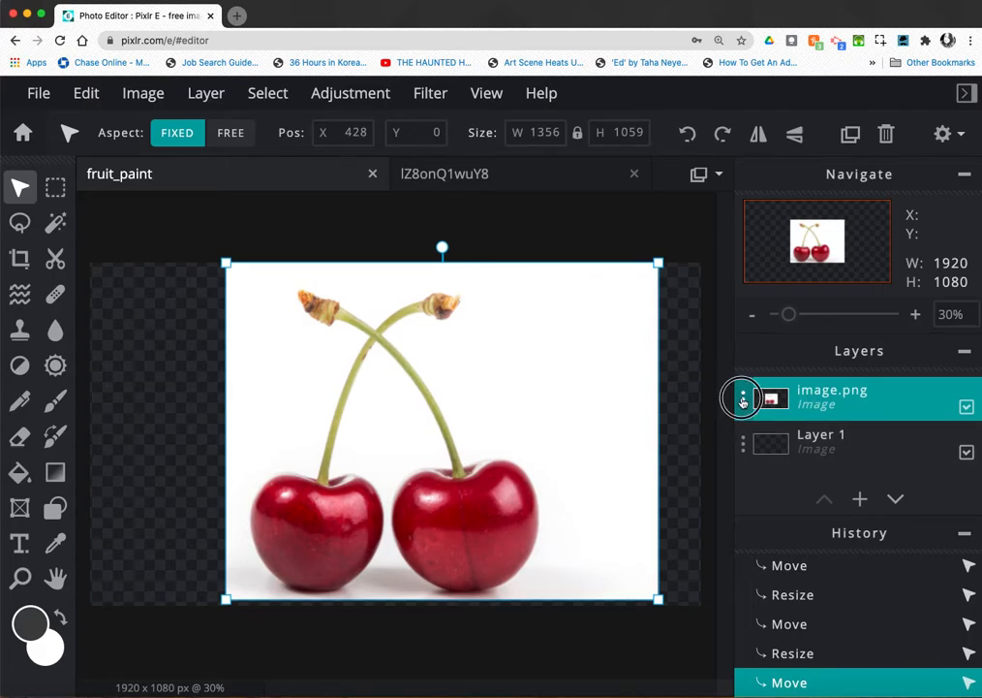
click(573, 353)
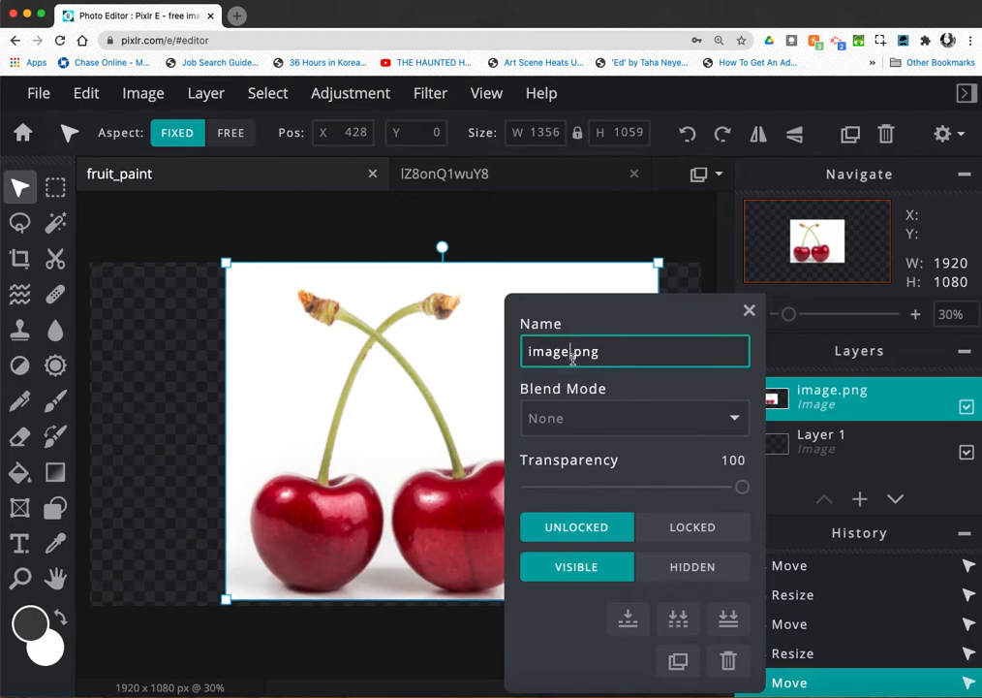
key(BackSpace)
key(BackSpace)
key(BackSpace)
text(photo)
key(Return)
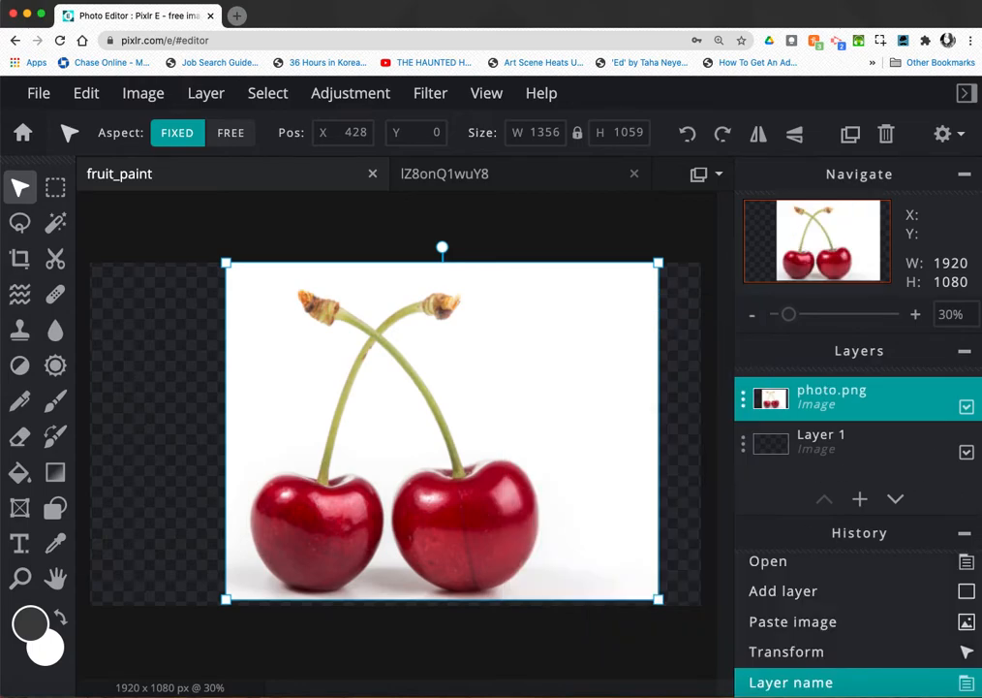
Add a new empty layer above the photo.png layer
click(858, 500)
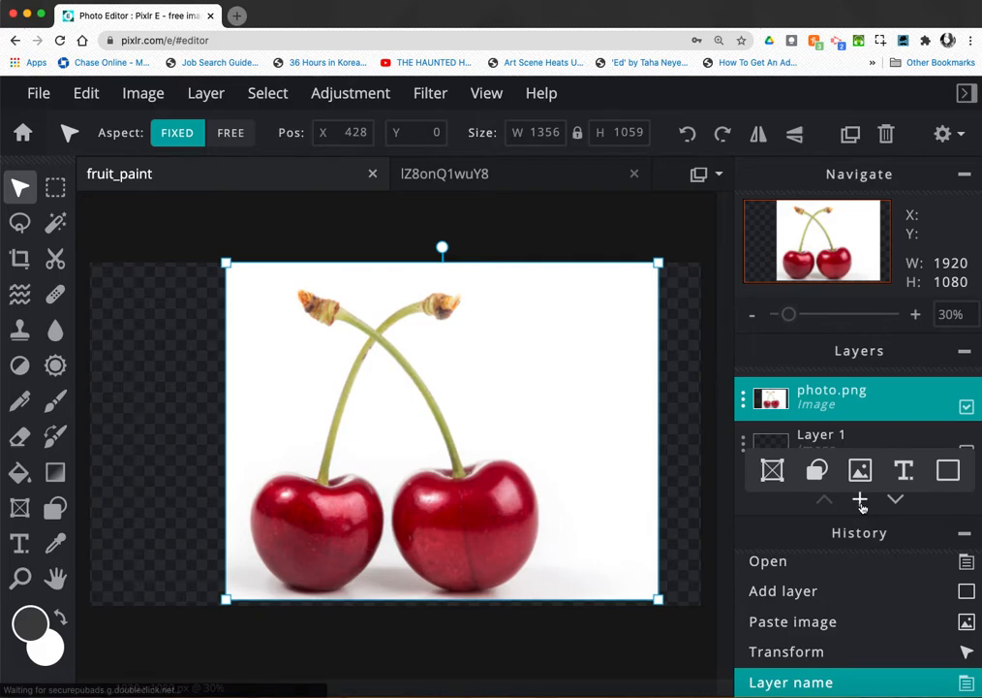
click(859, 500)
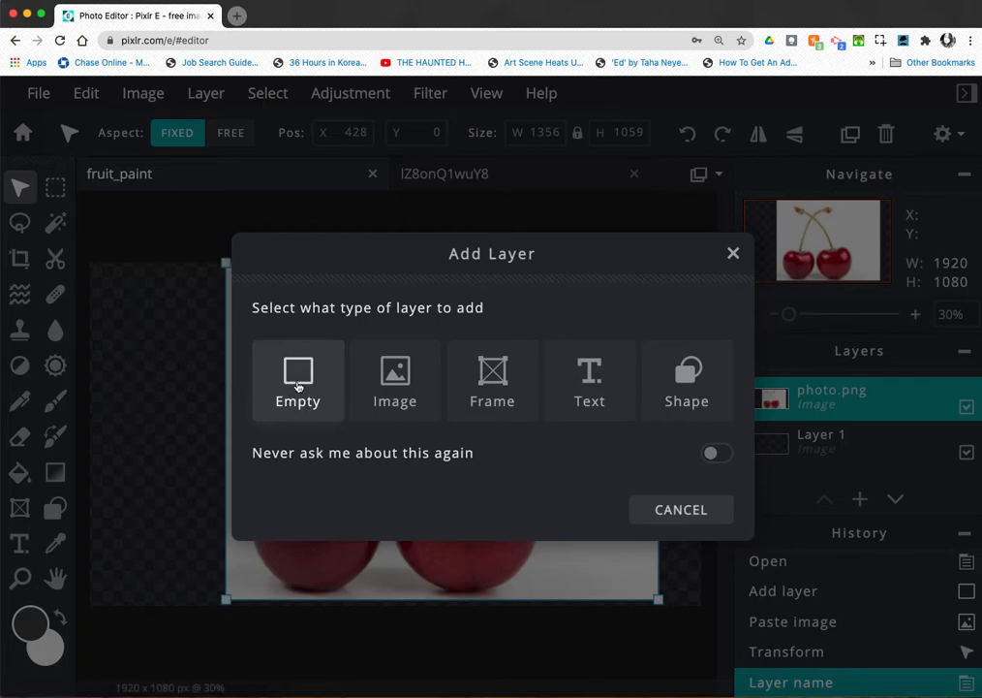
click(309, 409)
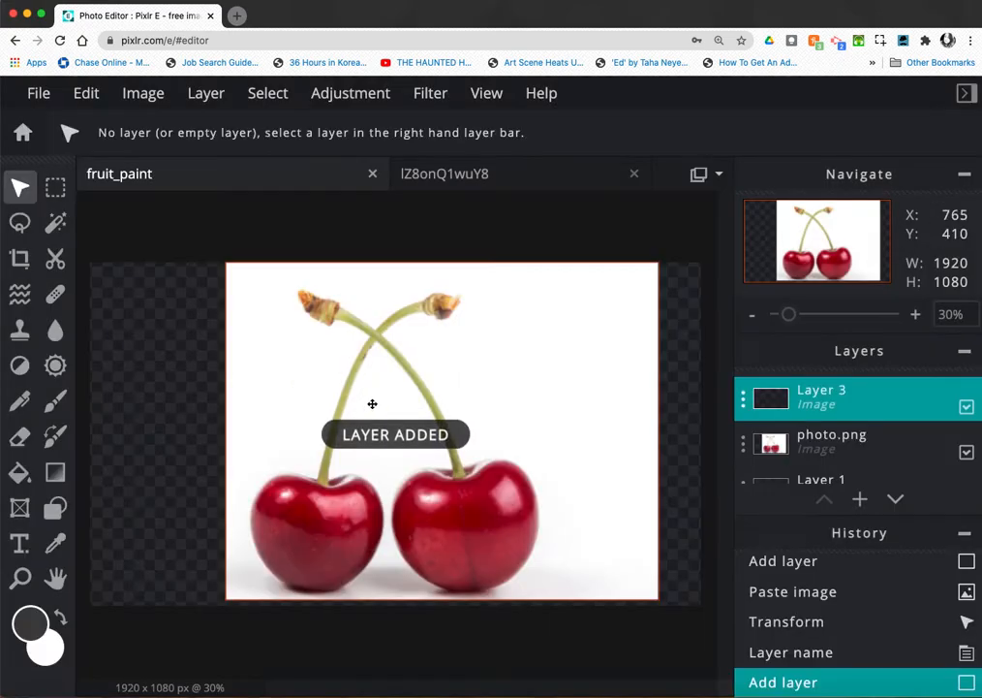
Rename the new empty layer to tracing
click(743, 402)
click(743, 401)
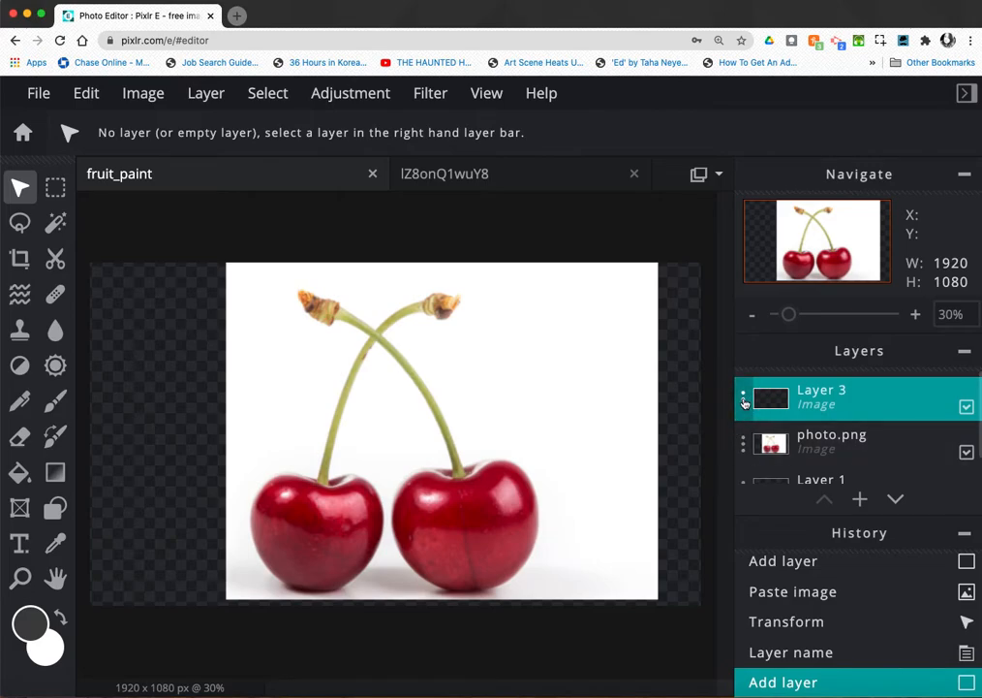
click(743, 401)
click(581, 351)
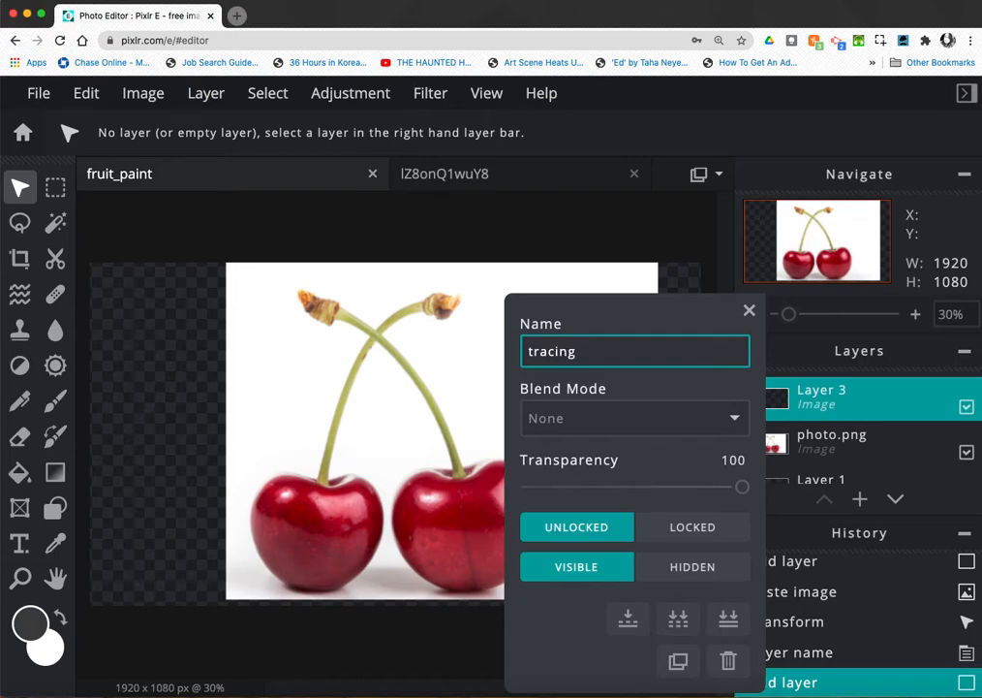
key(Return)
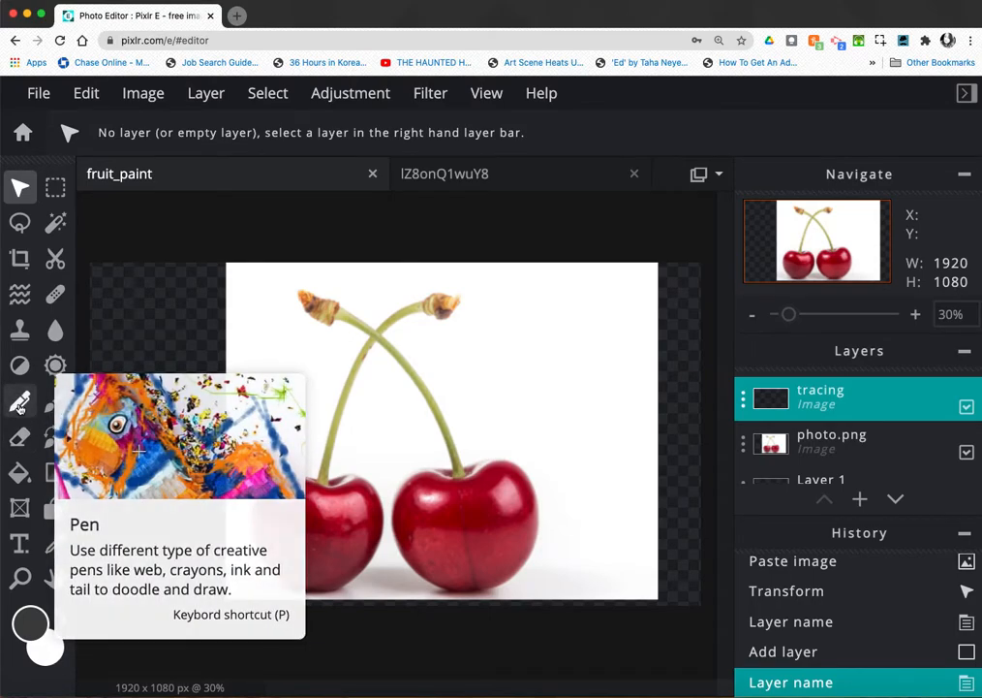
Set up the Pen tool with the Crayon variant and a size of 2, dismissing the ad over the canvas
click(20, 402)
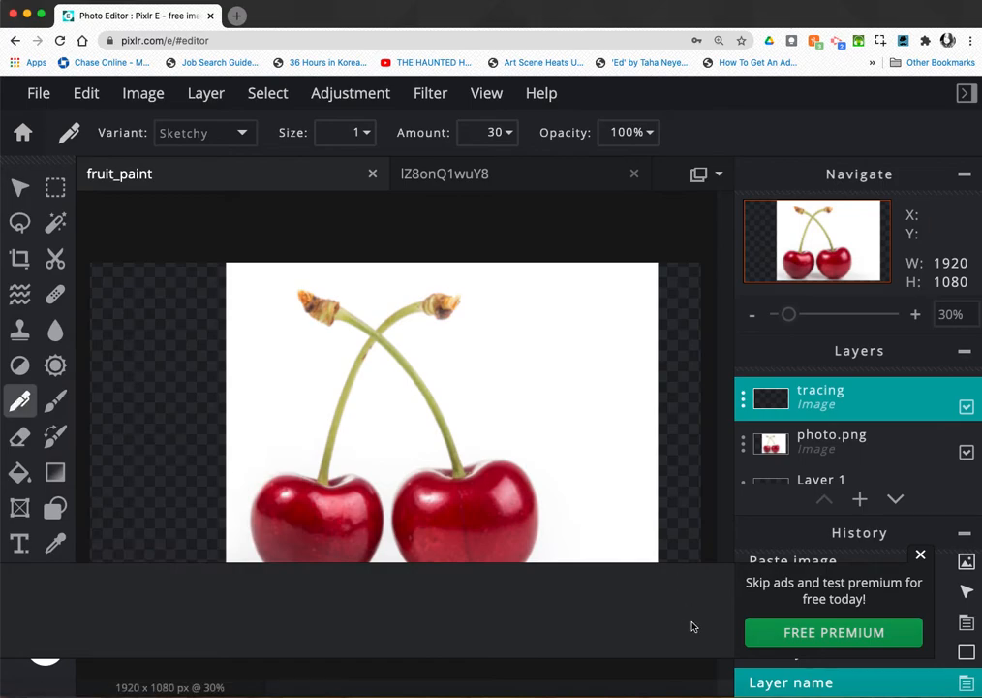
click(921, 557)
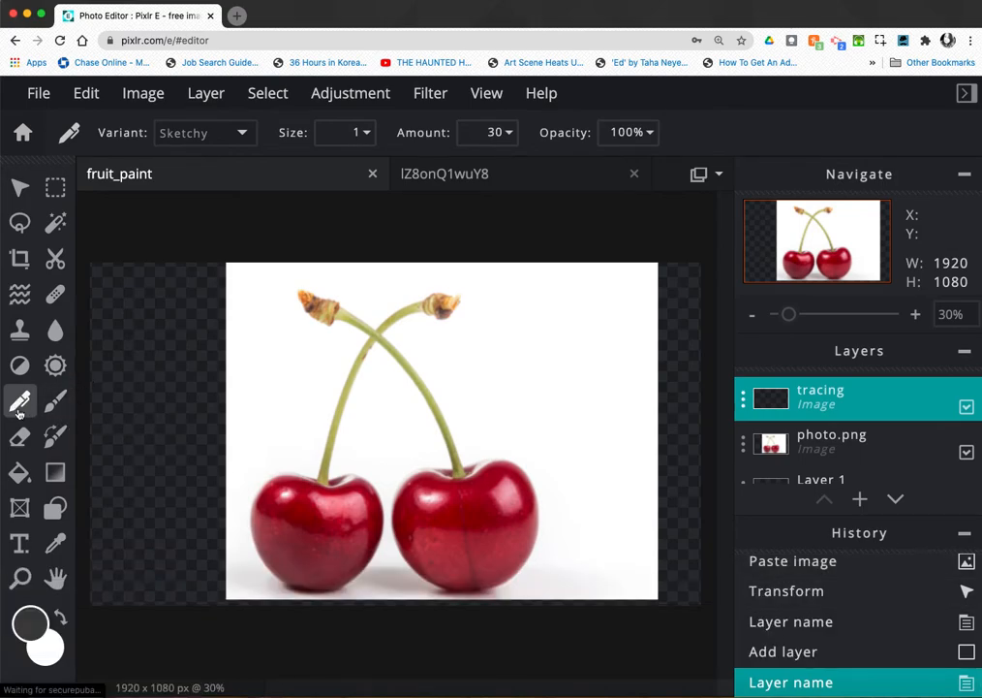
click(242, 133)
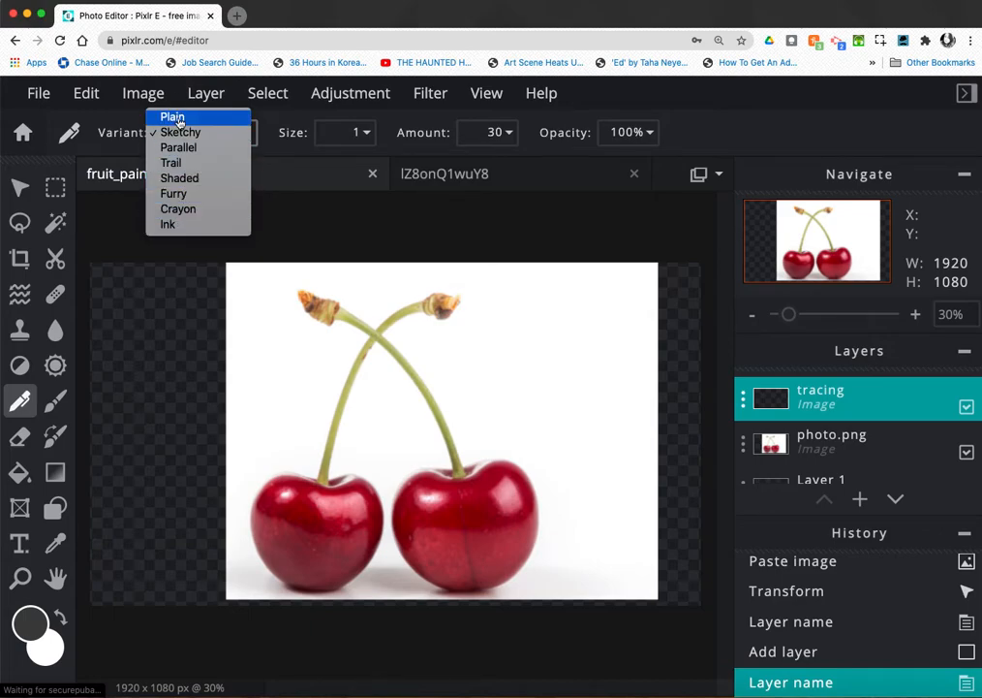
click(198, 211)
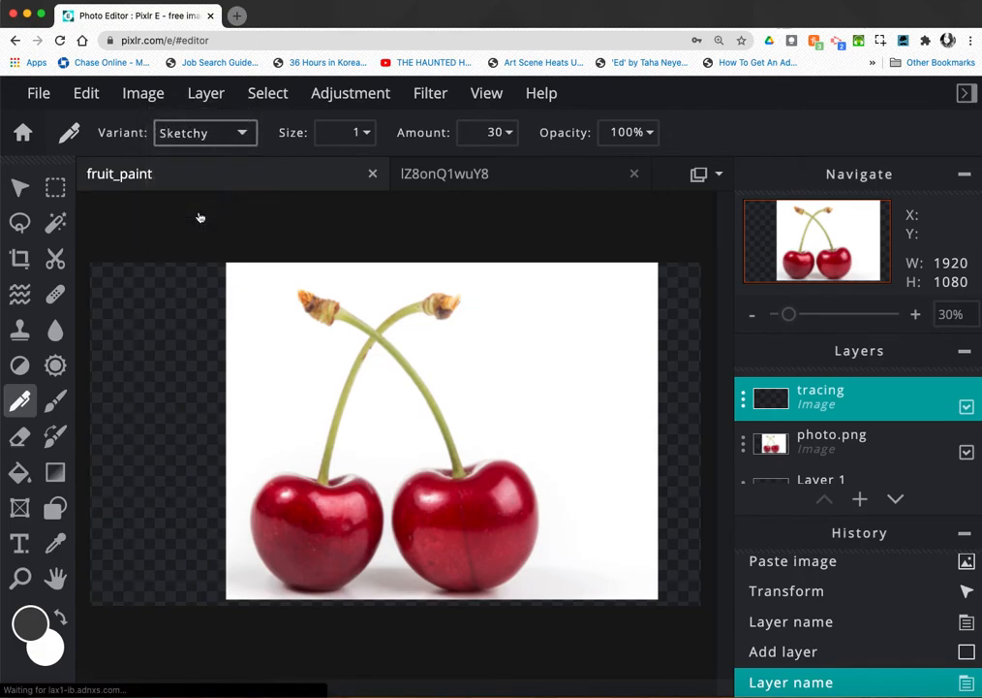
click(371, 132)
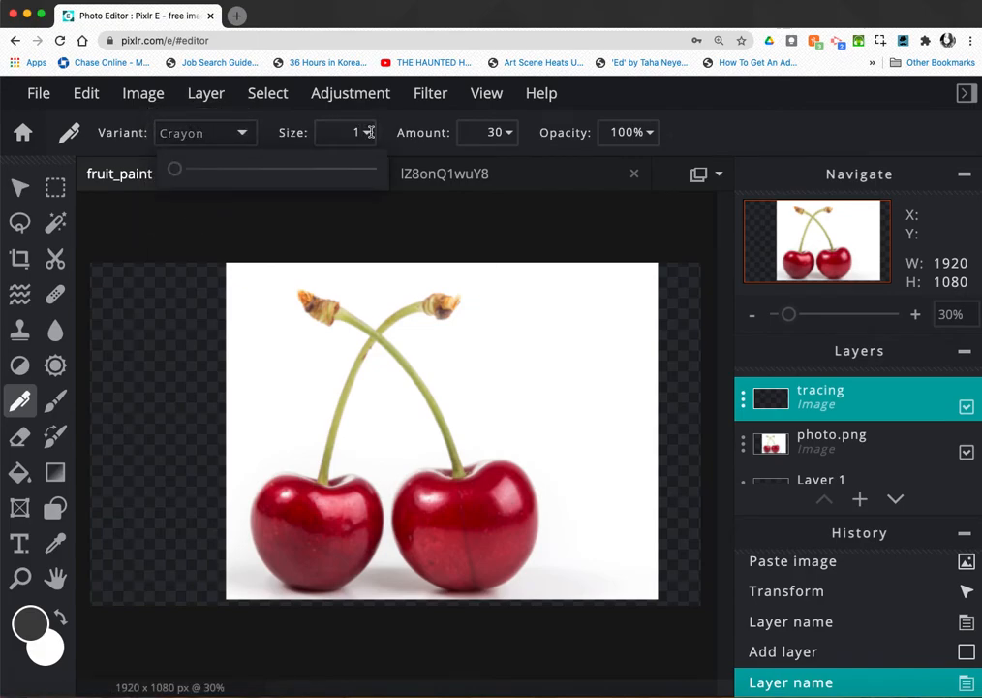
drag(176, 173, 179, 175)
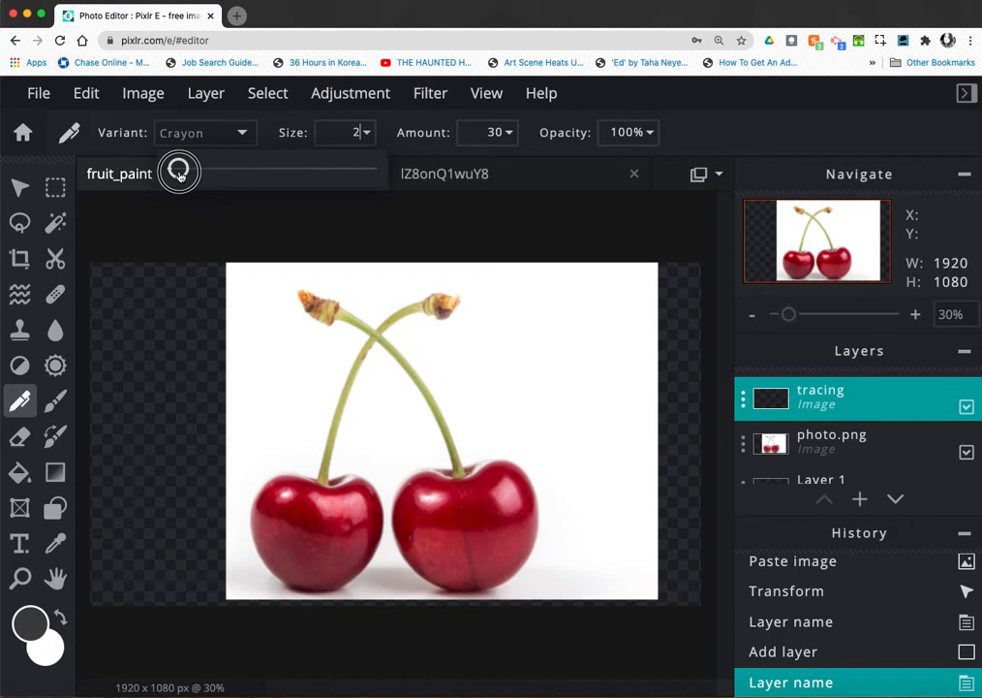
click(548, 182)
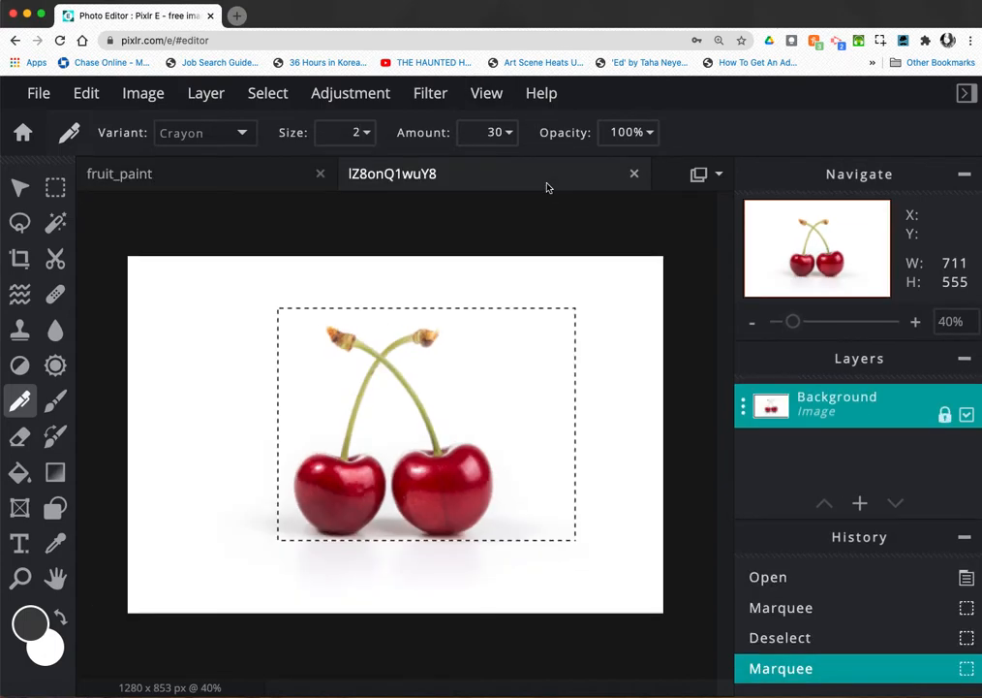
Set the transparency of the photo.png layer in the fruit_paint document to 45
click(217, 183)
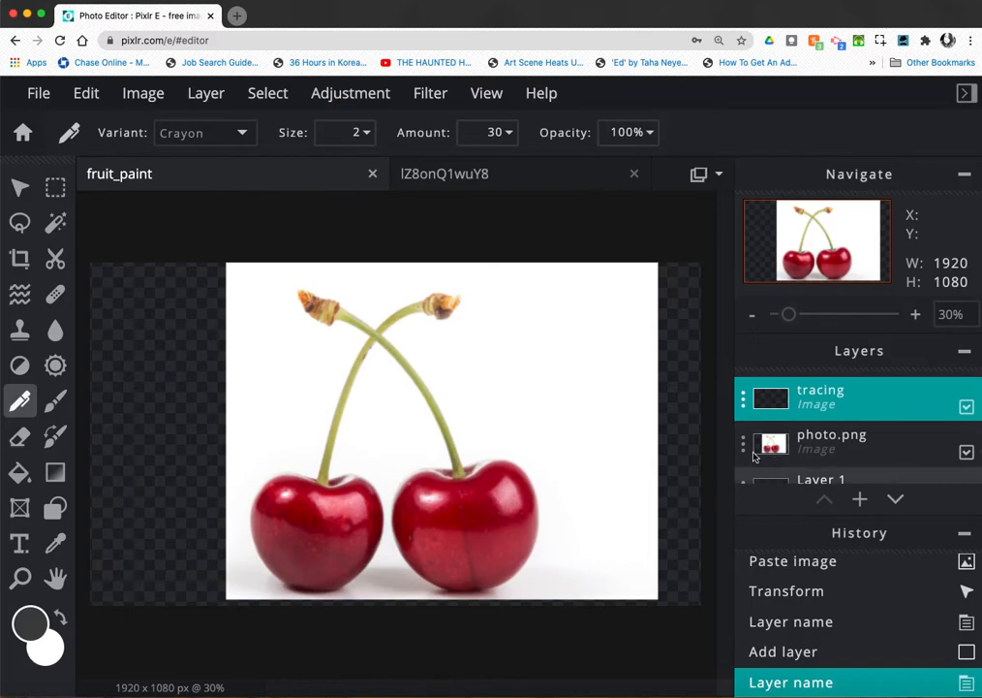
click(870, 446)
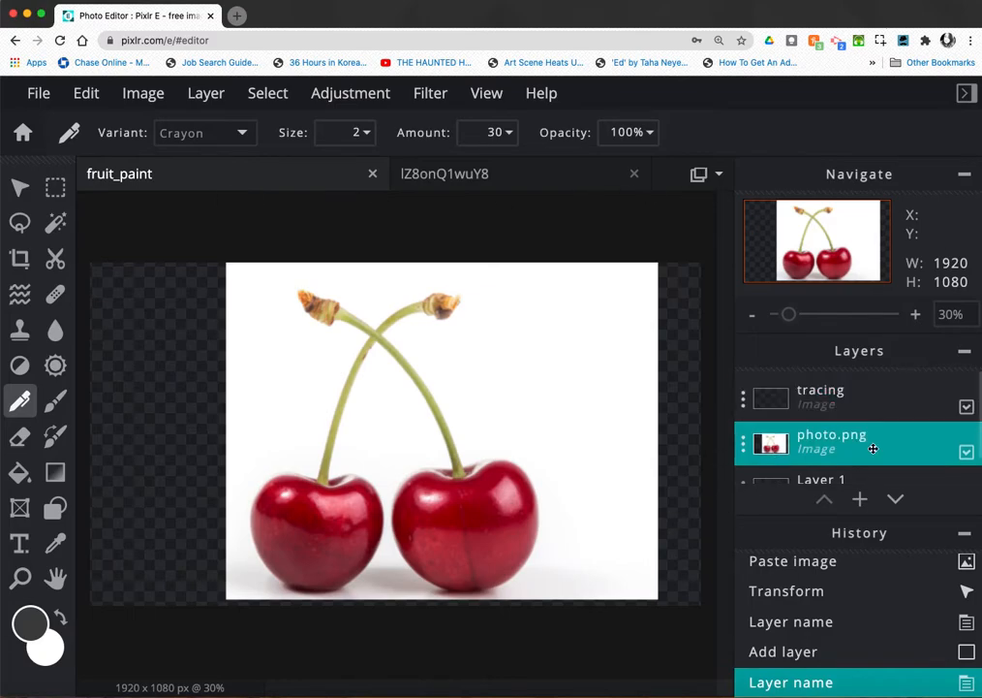
click(742, 446)
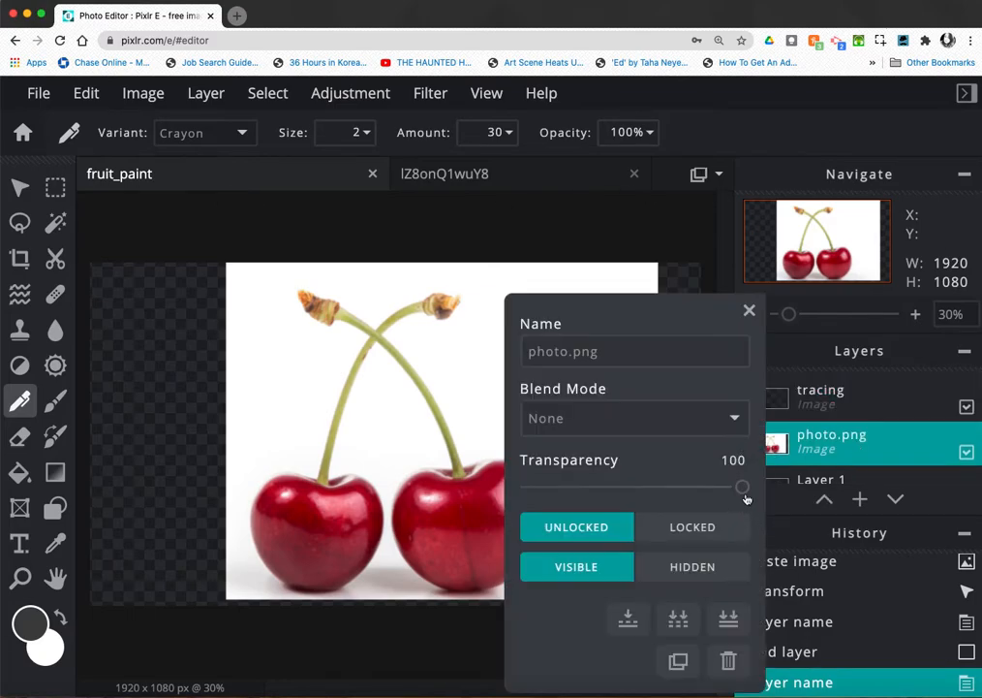
drag(746, 492, 627, 495)
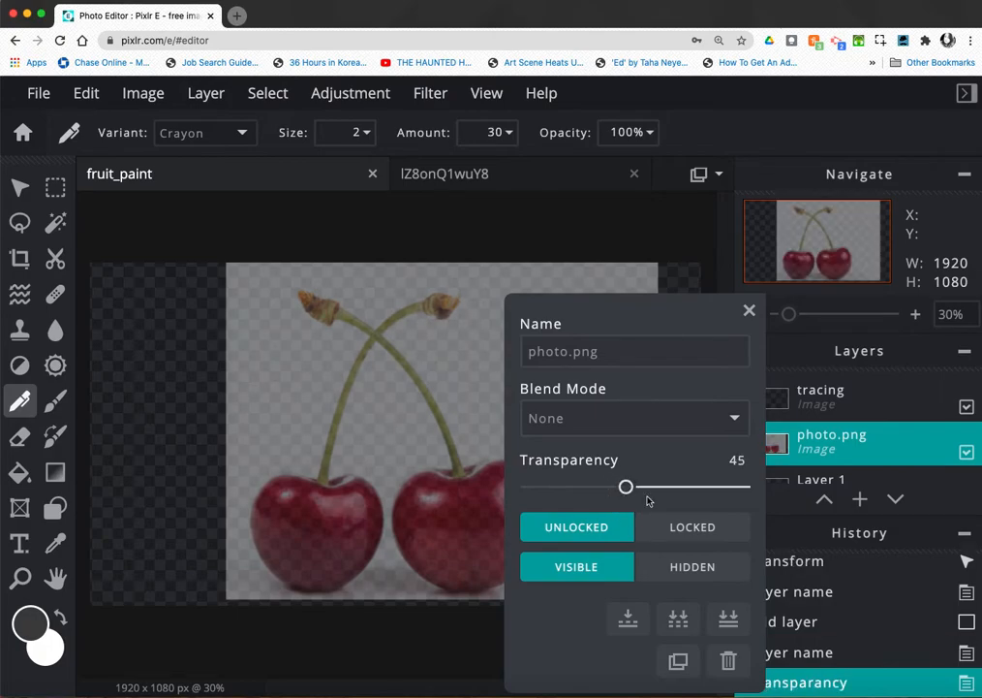
click(749, 310)
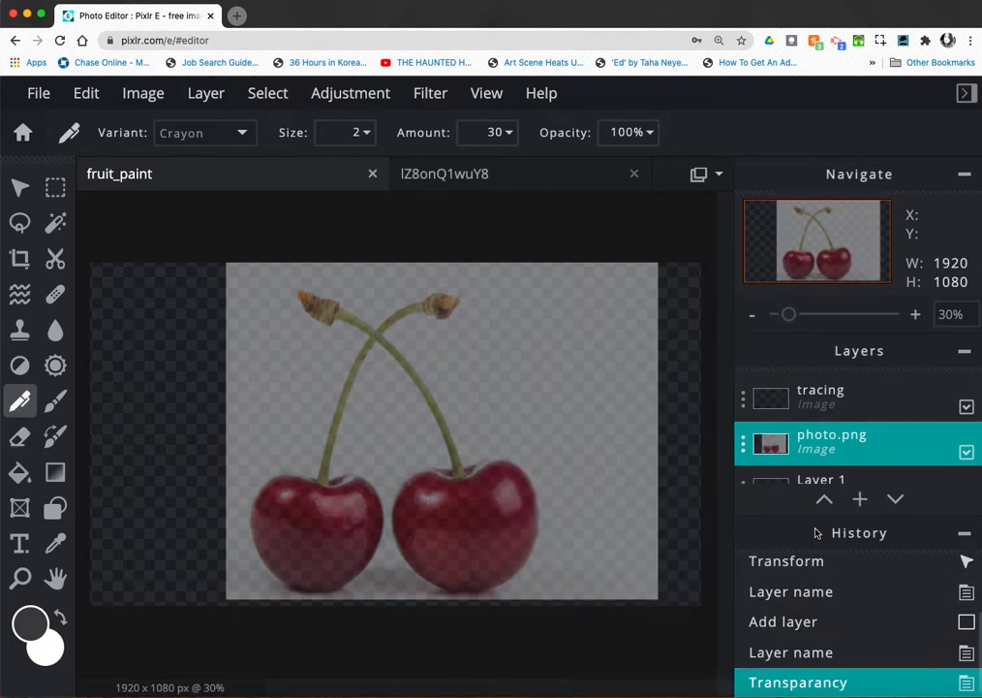
Trace the left cherry's outline, stem hollow and two highlights with the crayon pen on the tracing layer
click(819, 395)
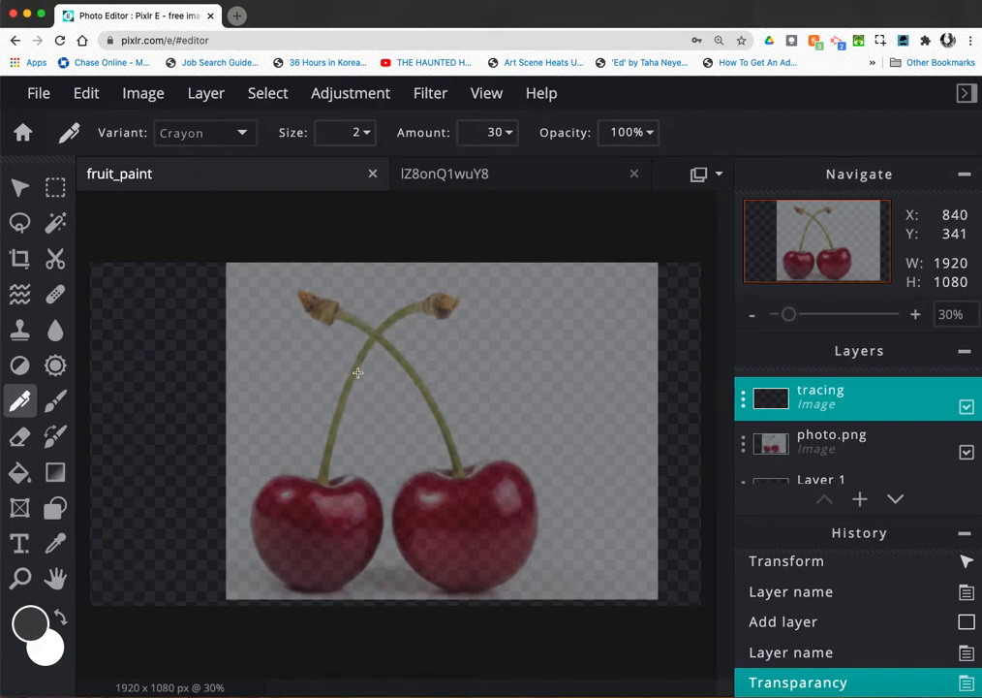
scroll(347, 357, up, 1)
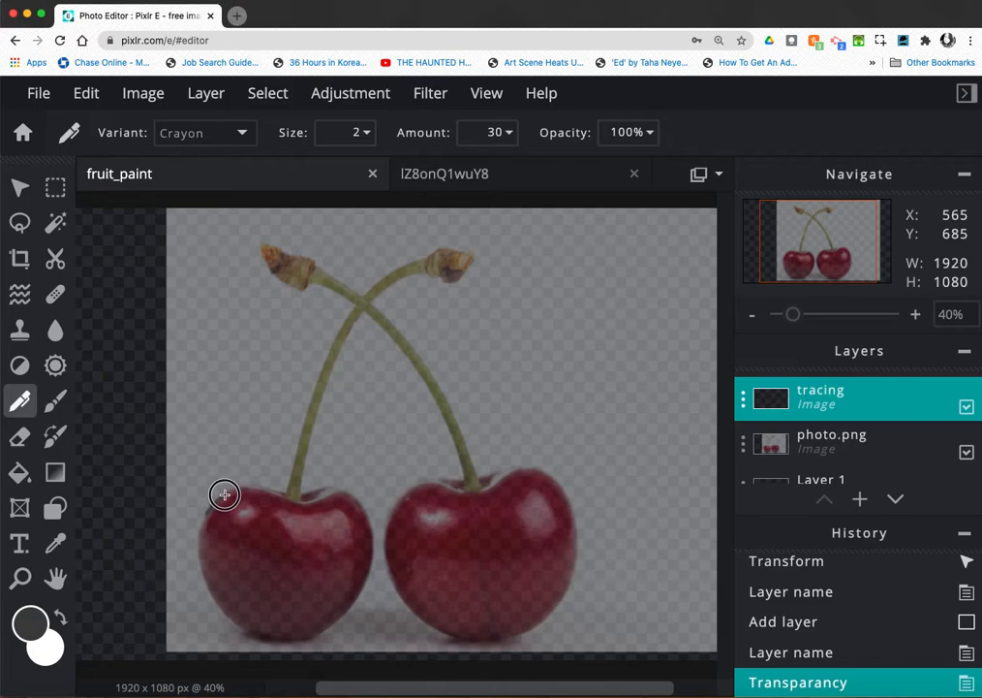
mouse_move(238, 489)
mouse_down()
mouse_move(248, 523)
mouse_move(248, 511)
mouse_move(285, 487)
mouse_move(273, 513)
mouse_move(298, 542)
mouse_move(359, 544)
mouse_move(335, 512)
mouse_move(273, 511)
mouse_up()
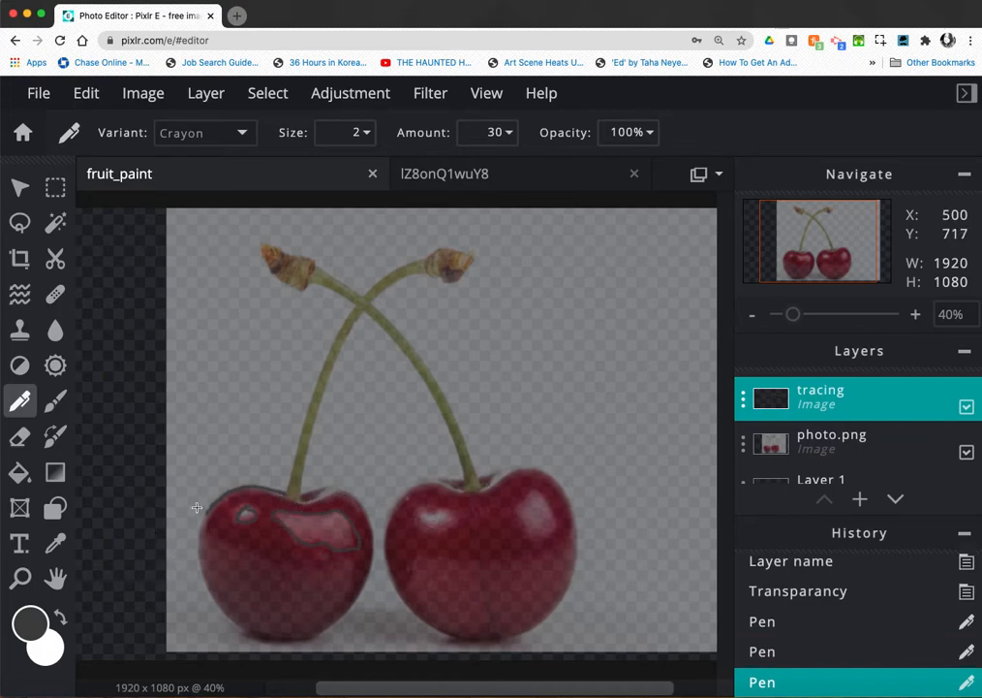
mouse_move(207, 511)
mouse_down()
mouse_move(198, 550)
mouse_move(208, 582)
mouse_move(254, 634)
mouse_up()
drag(279, 636, 315, 639)
mouse_move(308, 501)
mouse_down()
mouse_move(362, 508)
mouse_move(374, 545)
mouse_move(362, 588)
mouse_move(311, 638)
mouse_up()
mouse_move(308, 497)
mouse_down()
mouse_move(338, 484)
mouse_move(343, 496)
mouse_up()
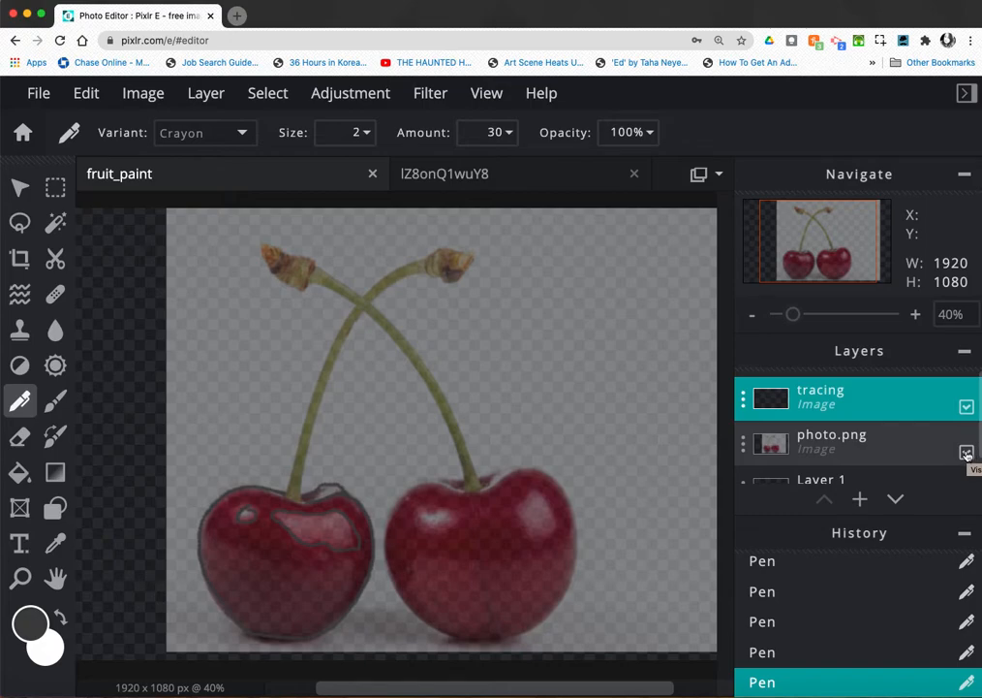
Collapse the history list and temporarily hide the photo.png layer to check the traced lines
click(964, 532)
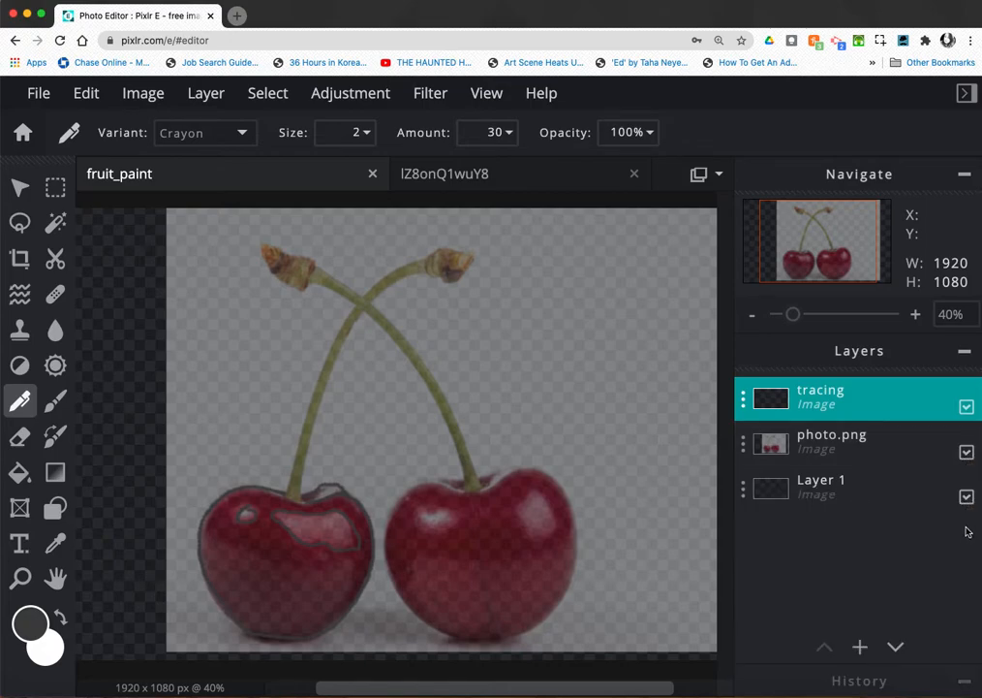
click(967, 452)
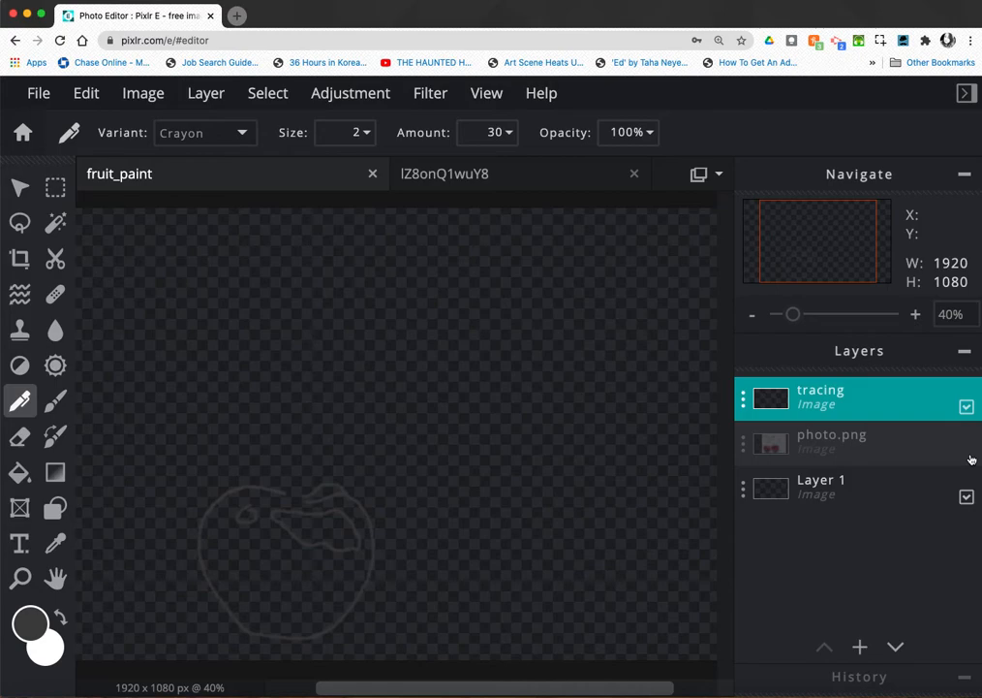
click(967, 453)
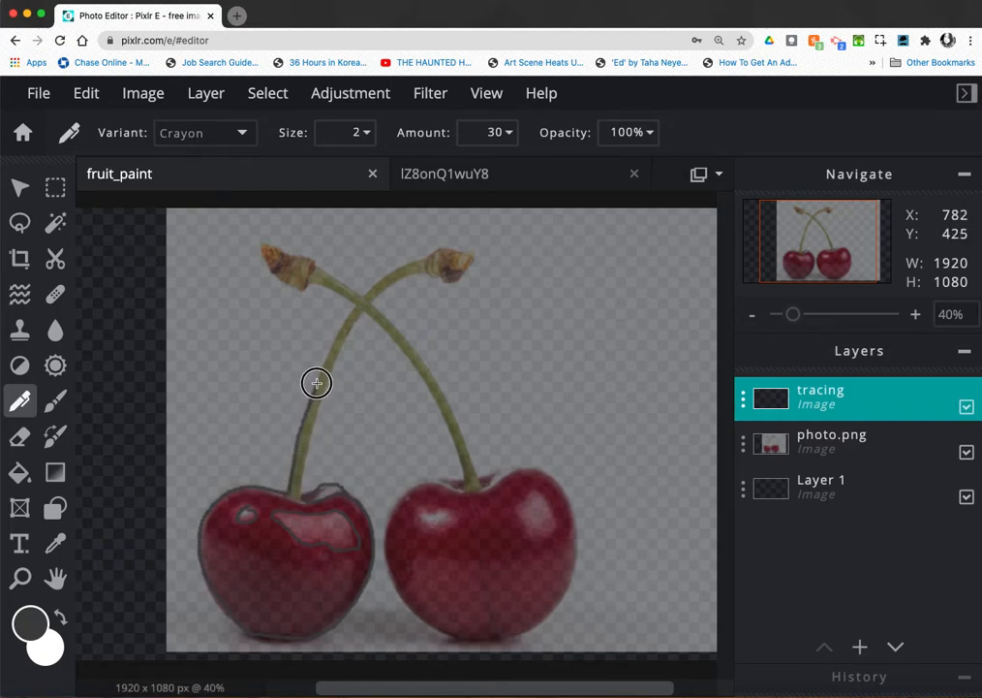
Trace the left cherry's stem, both stem tips and the first edges of the right cherry's stem
mouse_move(330, 348)
mouse_down()
mouse_move(382, 276)
mouse_move(423, 259)
mouse_move(424, 269)
mouse_up()
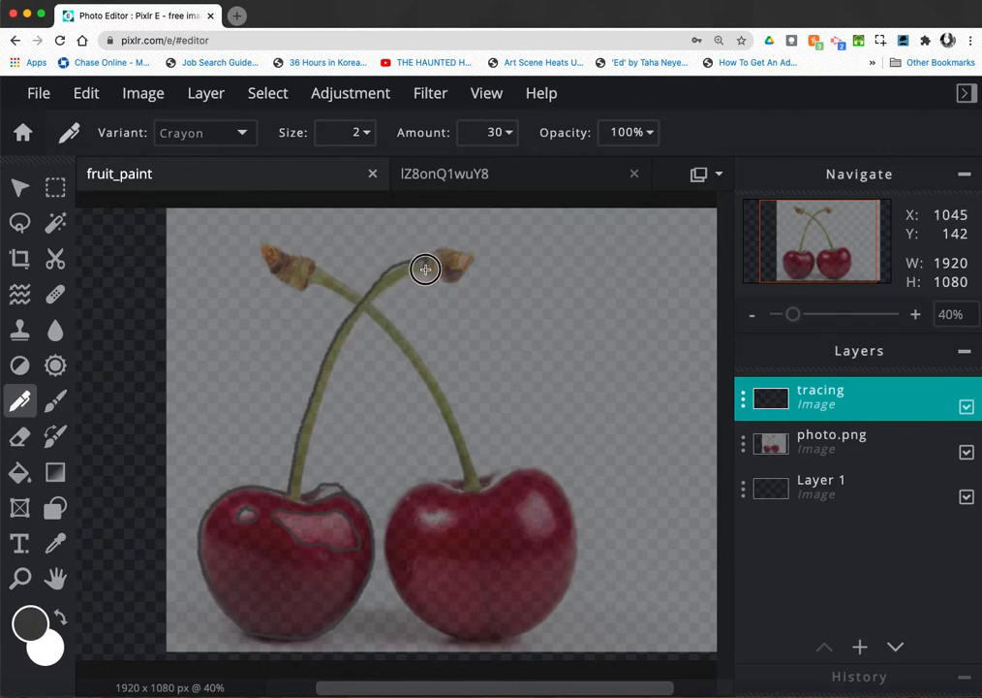
mouse_move(293, 494)
mouse_down()
mouse_move(338, 357)
mouse_move(366, 309)
mouse_move(425, 271)
mouse_move(428, 254)
mouse_move(426, 269)
mouse_move(444, 279)
mouse_move(474, 258)
mouse_move(411, 269)
mouse_up()
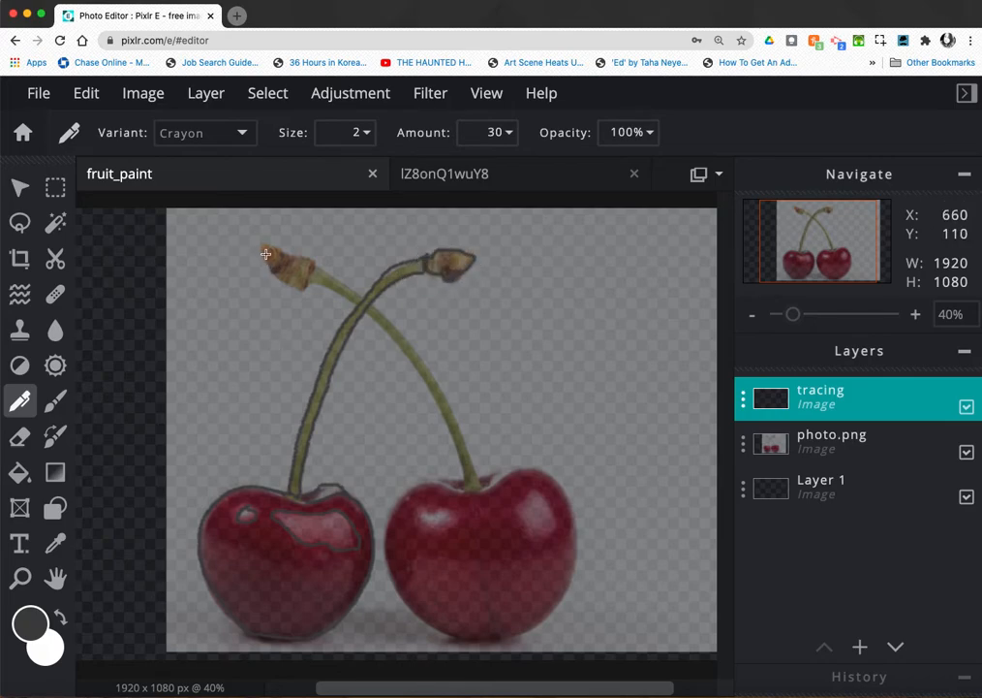
mouse_move(265, 250)
mouse_down()
mouse_move(278, 272)
mouse_move(300, 277)
mouse_move(299, 257)
mouse_move(264, 253)
mouse_up()
drag(306, 284, 352, 303)
mouse_move(311, 261)
mouse_down()
mouse_move(340, 278)
mouse_move(406, 356)
mouse_move(464, 484)
mouse_move(478, 488)
mouse_up()
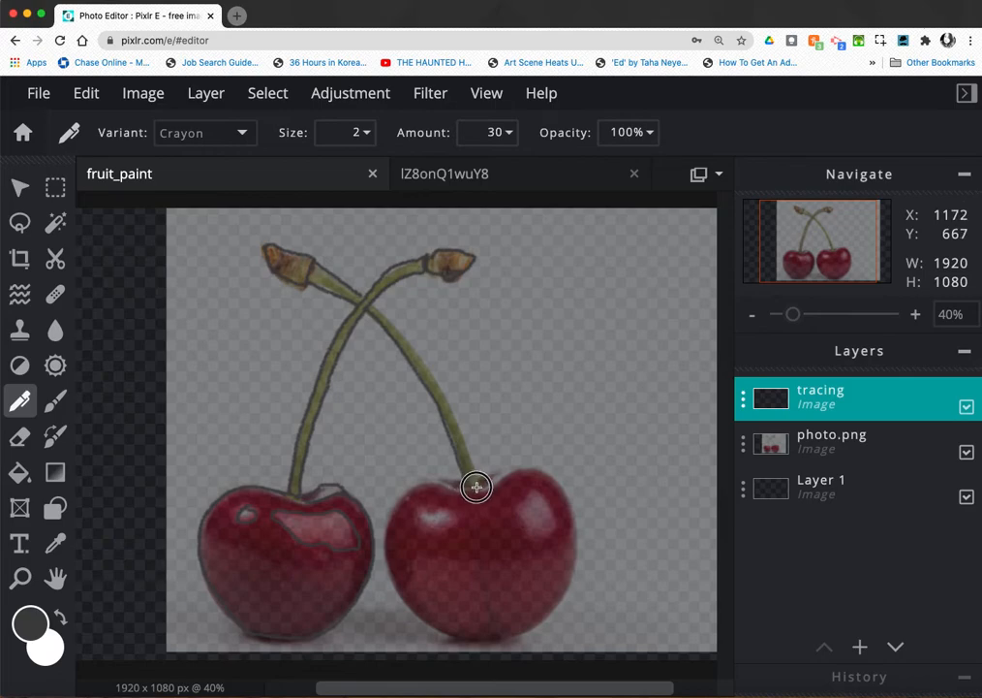
Trace the remaining stem edge and the right cherry's outline and two highlights, undoing and redrawing its right side
mouse_move(374, 306)
mouse_down()
mouse_move(444, 394)
mouse_move(477, 469)
mouse_move(481, 484)
mouse_move(467, 492)
mouse_move(493, 476)
mouse_move(435, 502)
mouse_move(403, 496)
mouse_move(386, 535)
mouse_move(398, 592)
mouse_move(429, 627)
mouse_move(535, 627)
mouse_up()
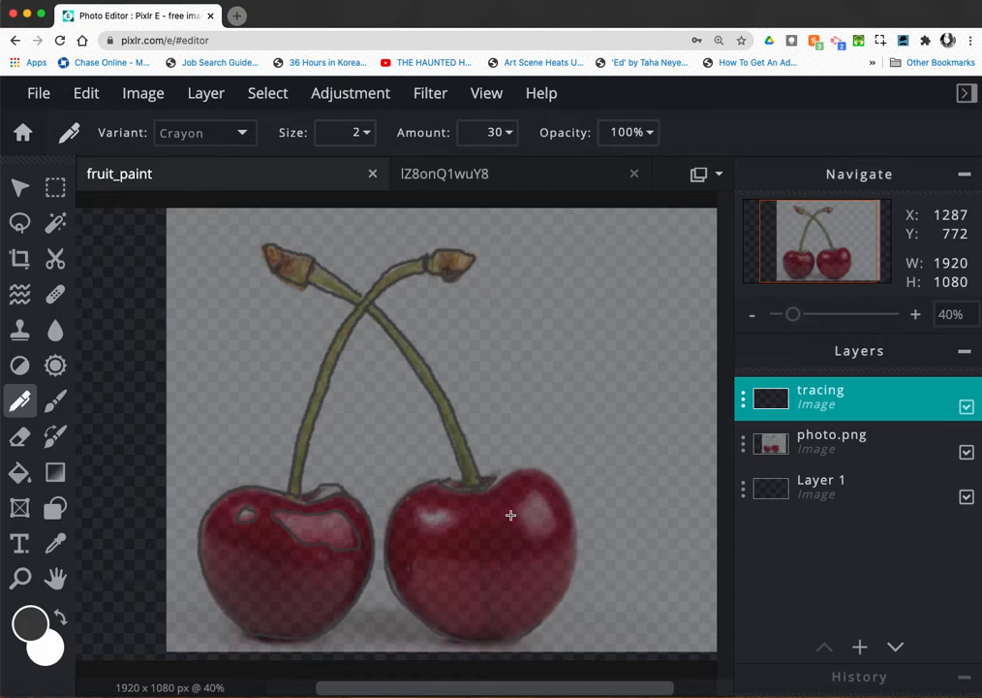
mouse_move(529, 494)
mouse_down()
mouse_move(521, 515)
mouse_move(542, 530)
mouse_move(547, 507)
mouse_move(532, 491)
mouse_up()
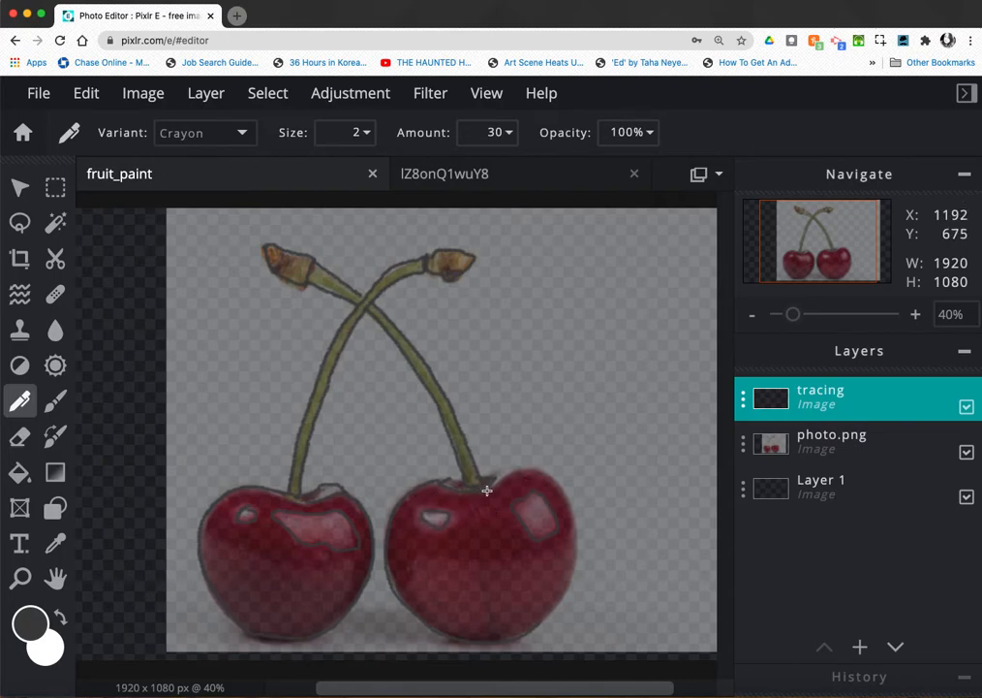
mouse_move(494, 485)
mouse_down()
mouse_move(527, 470)
mouse_move(557, 487)
mouse_move(570, 514)
mouse_move(571, 559)
mouse_move(552, 612)
mouse_move(467, 647)
mouse_up()
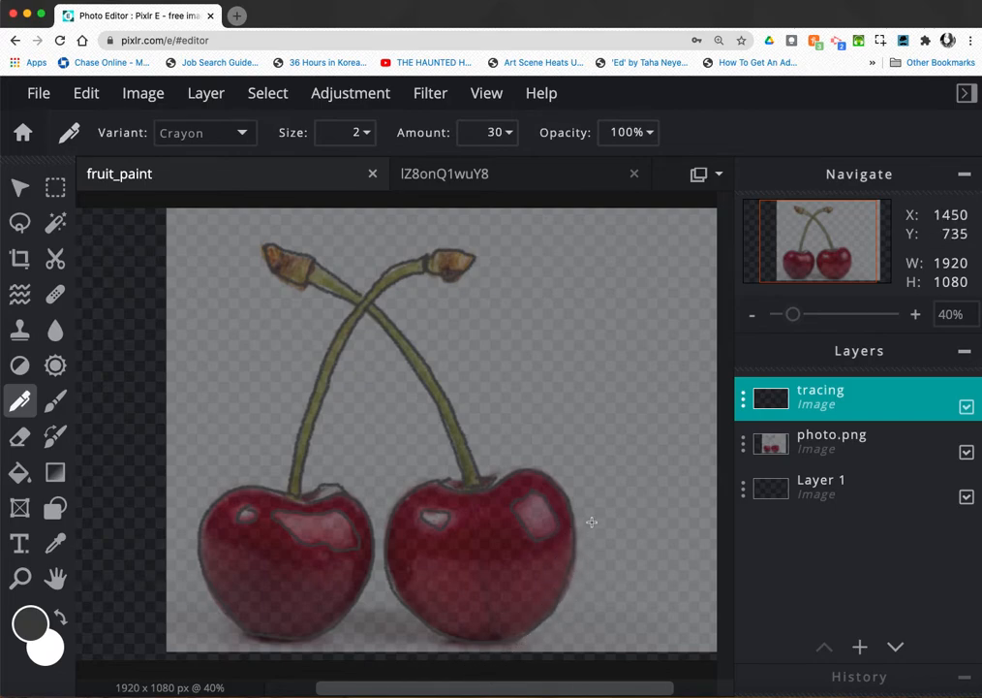
key(super+z)
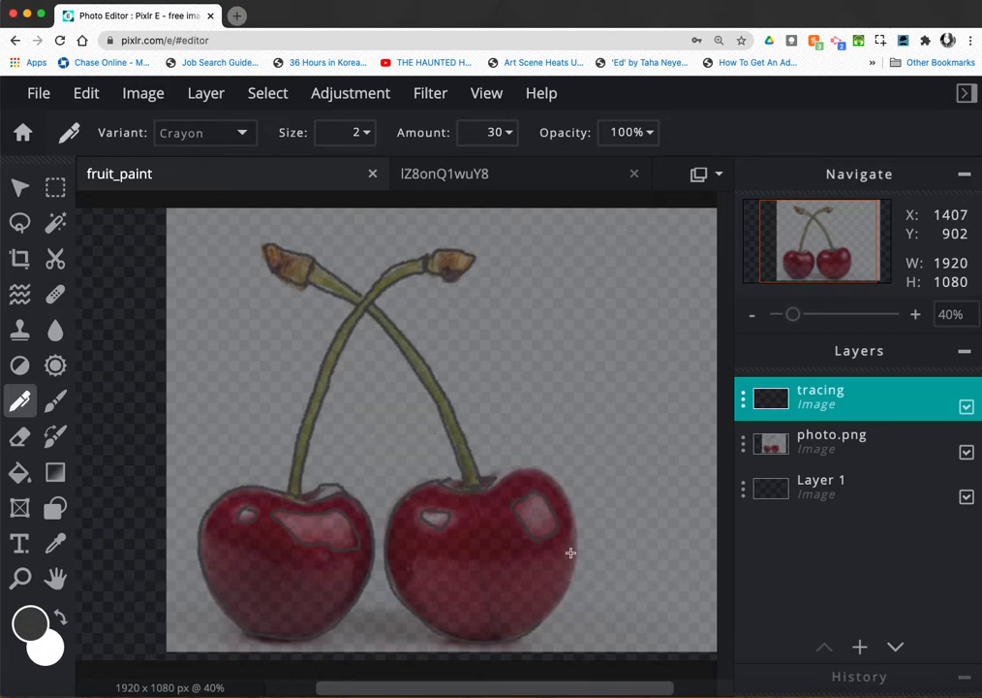
mouse_move(479, 492)
mouse_down()
mouse_move(526, 462)
mouse_move(555, 474)
mouse_move(573, 506)
mouse_up()
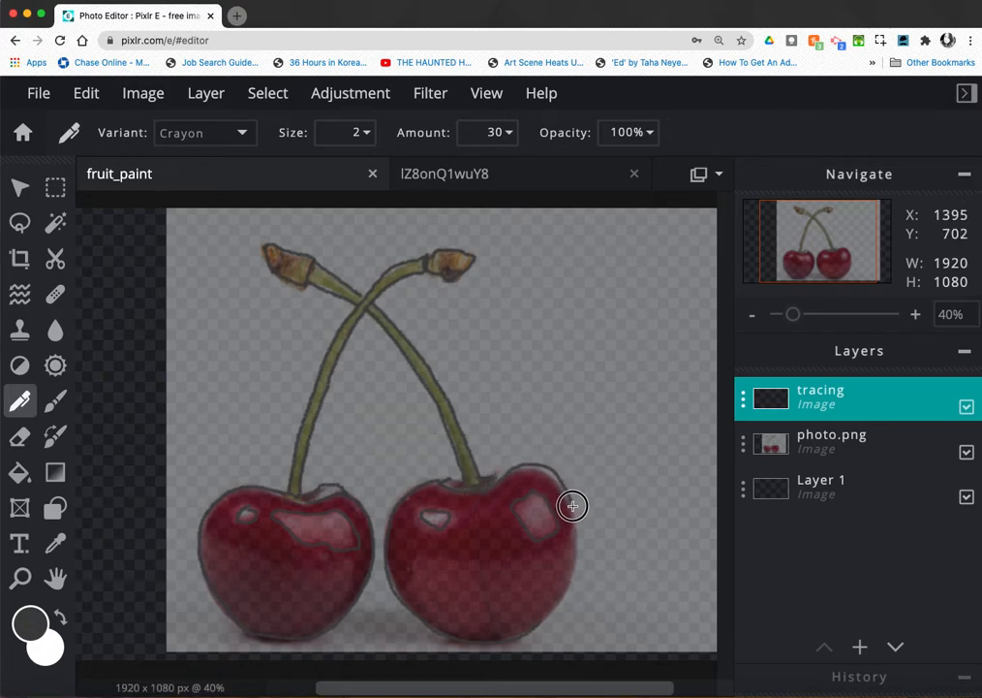
key(super+z)
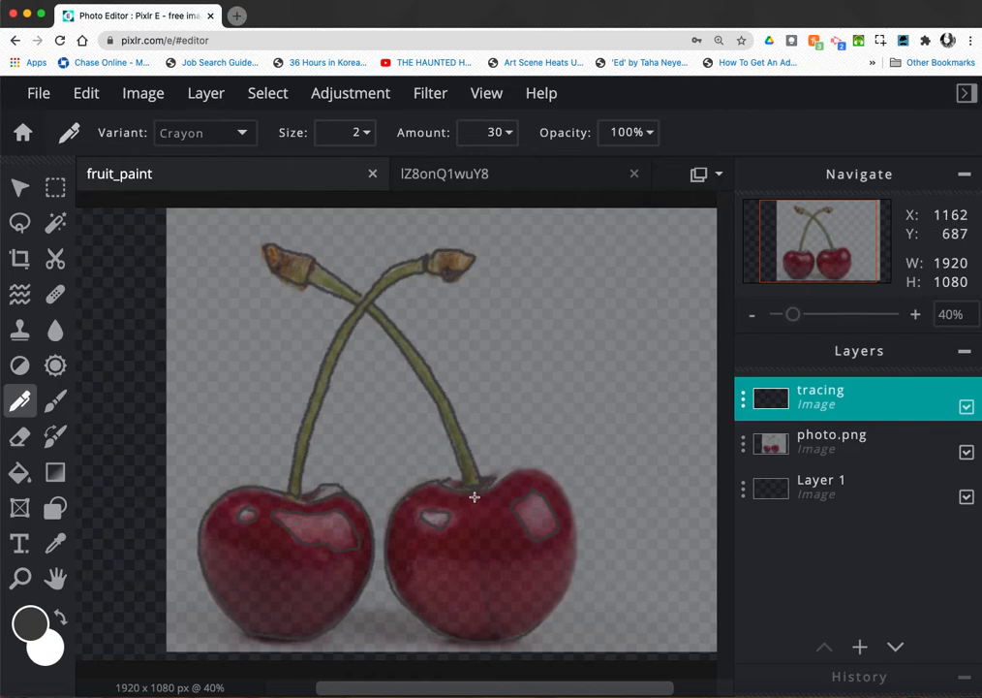
mouse_move(482, 492)
mouse_down()
mouse_move(524, 472)
mouse_move(551, 477)
mouse_move(569, 500)
mouse_move(570, 572)
mouse_move(534, 626)
mouse_up()
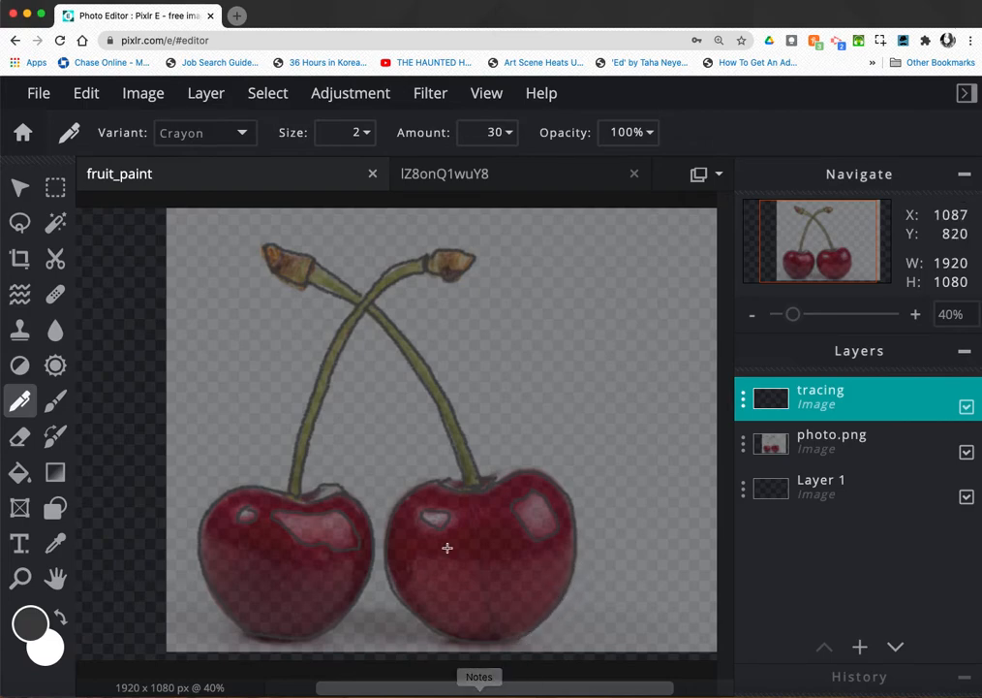
Hide the photo.png layer, make Layer 1 active and select the whole canvas with a rectangular marquee, dismissing the ad
click(967, 452)
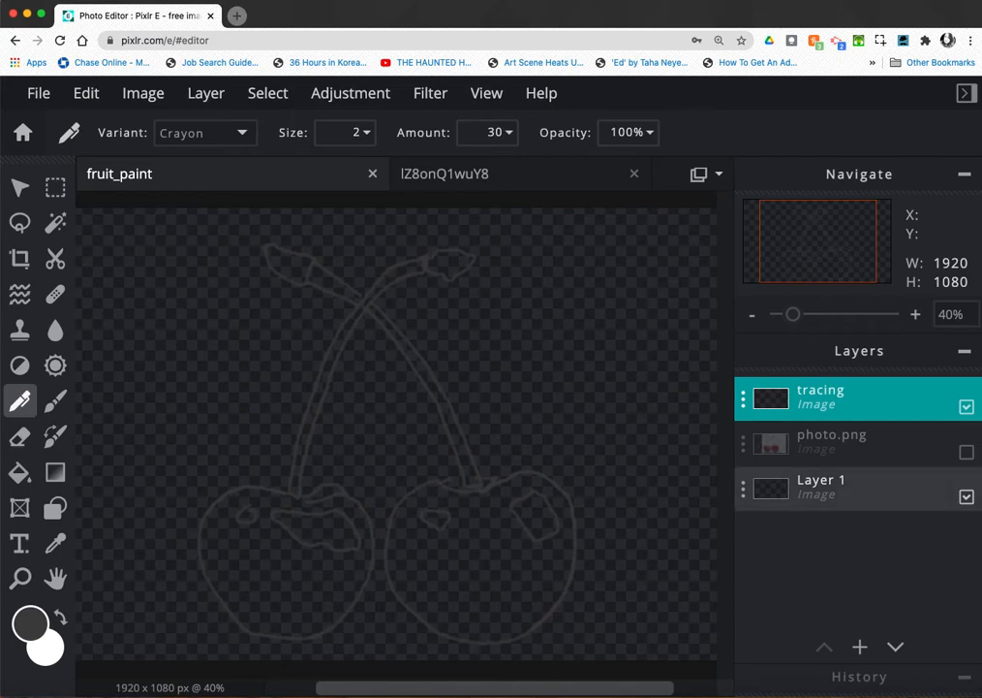
click(827, 495)
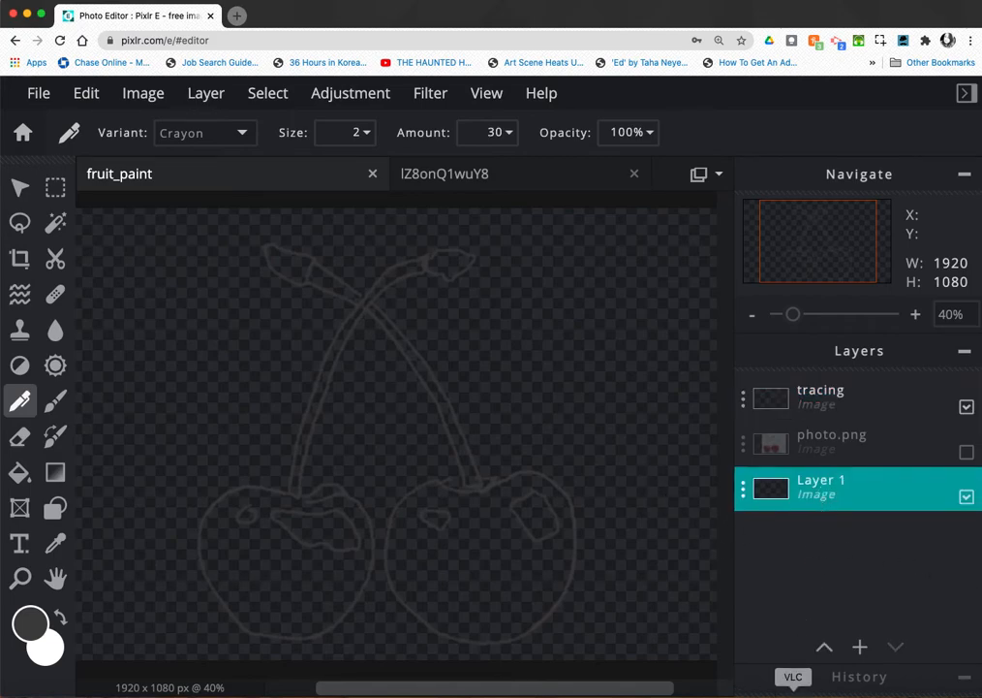
key(ctrl+minus)
key(ctrl+minus)
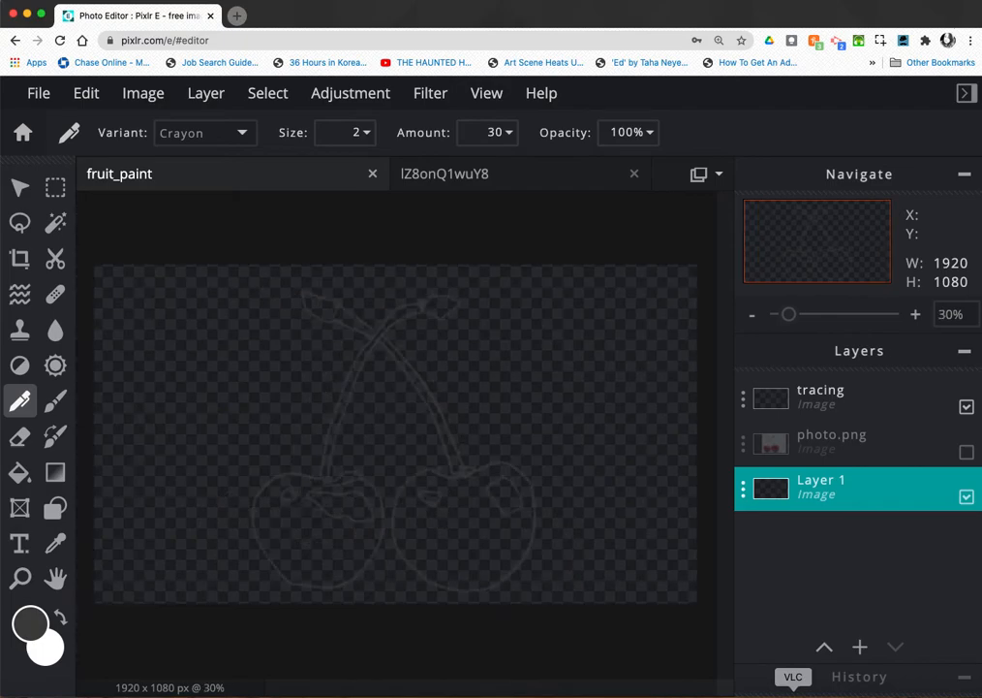
key(ctrl+plus)
key(ctrl+minus)
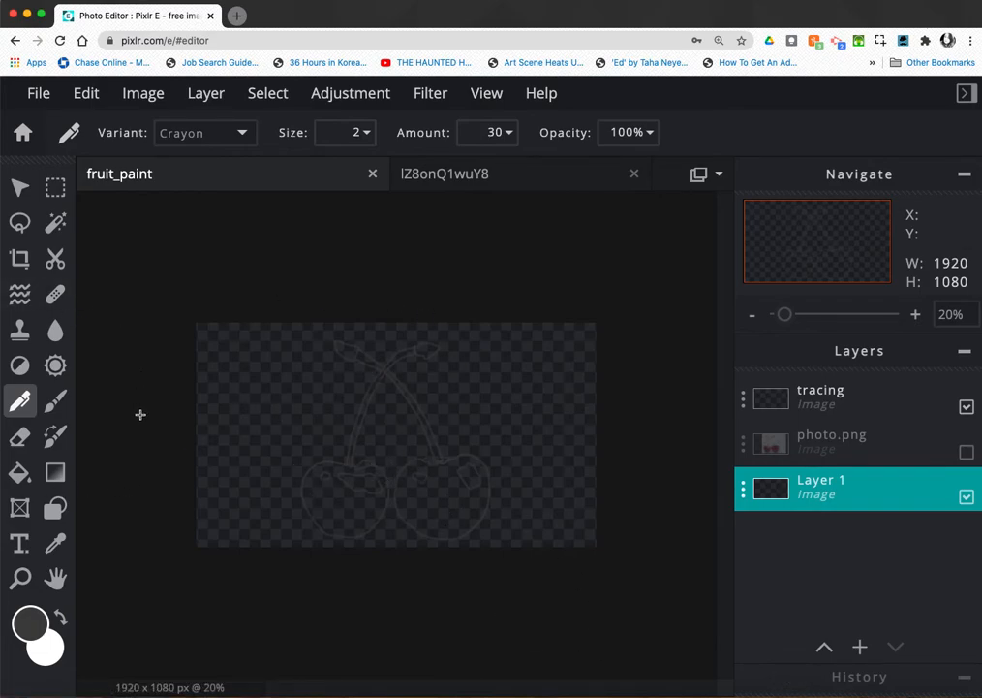
click(56, 187)
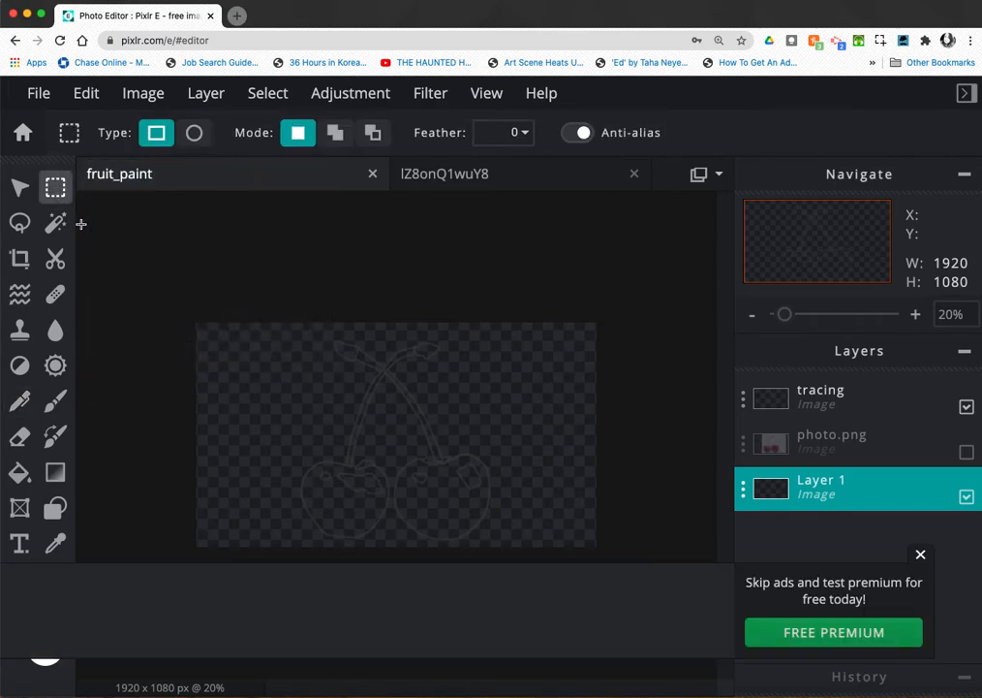
click(922, 557)
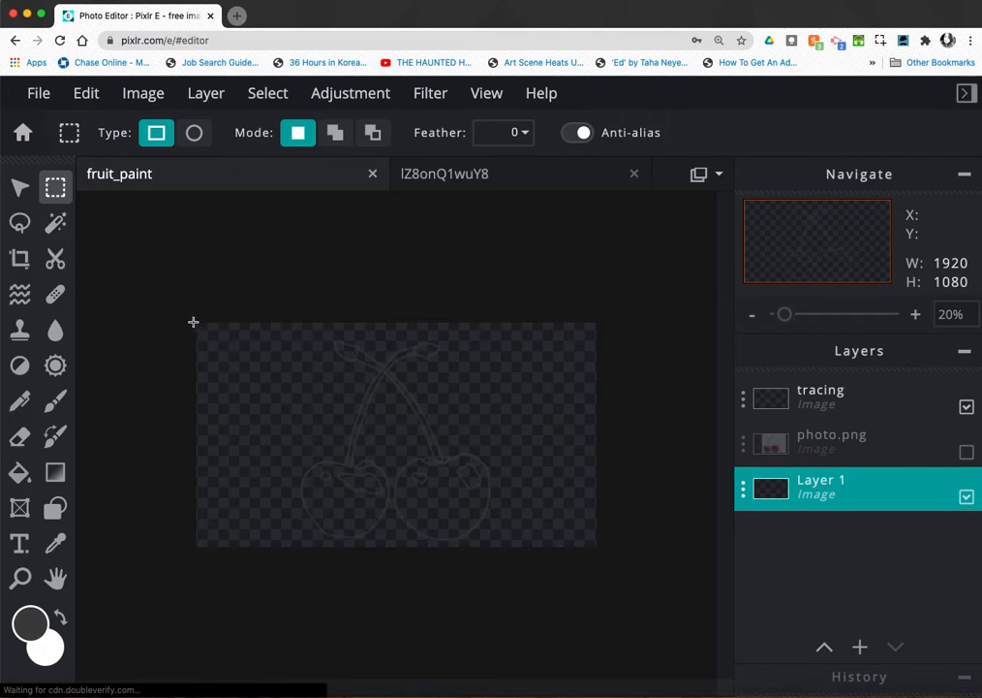
drag(194, 322, 598, 548)
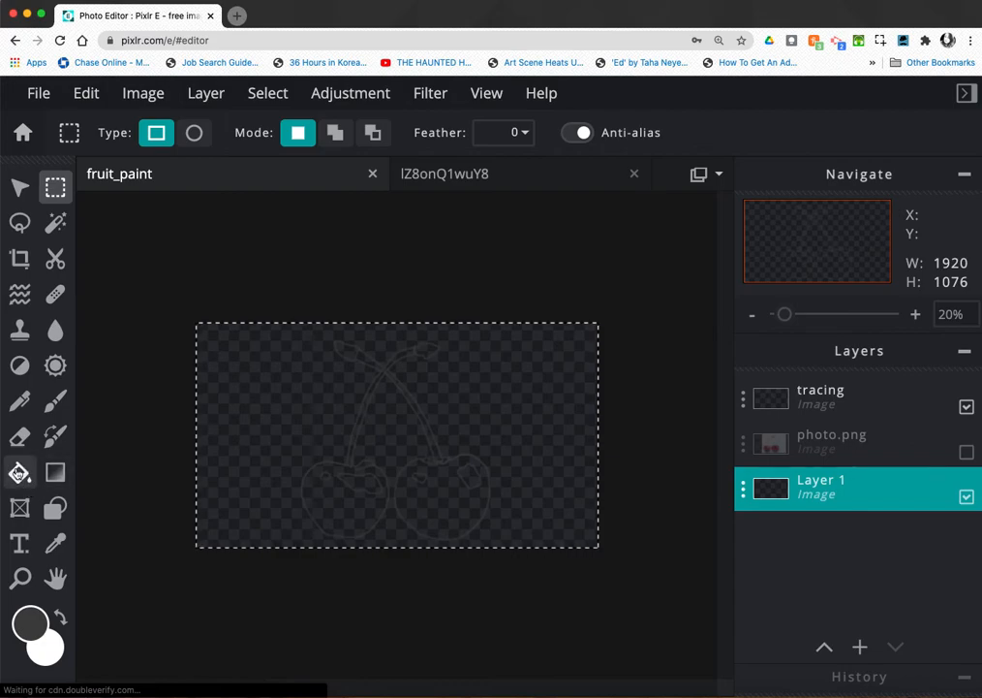
Fill the selected area of Layer 1 with white (#FFFFFF) using the Fill tool and remove the selection
click(18, 472)
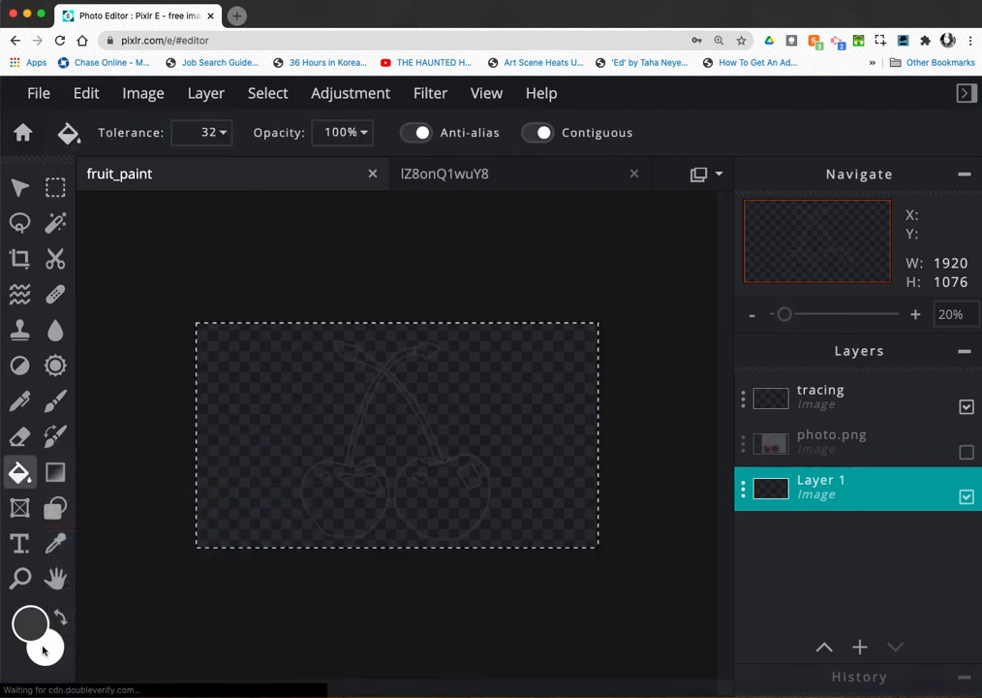
click(43, 648)
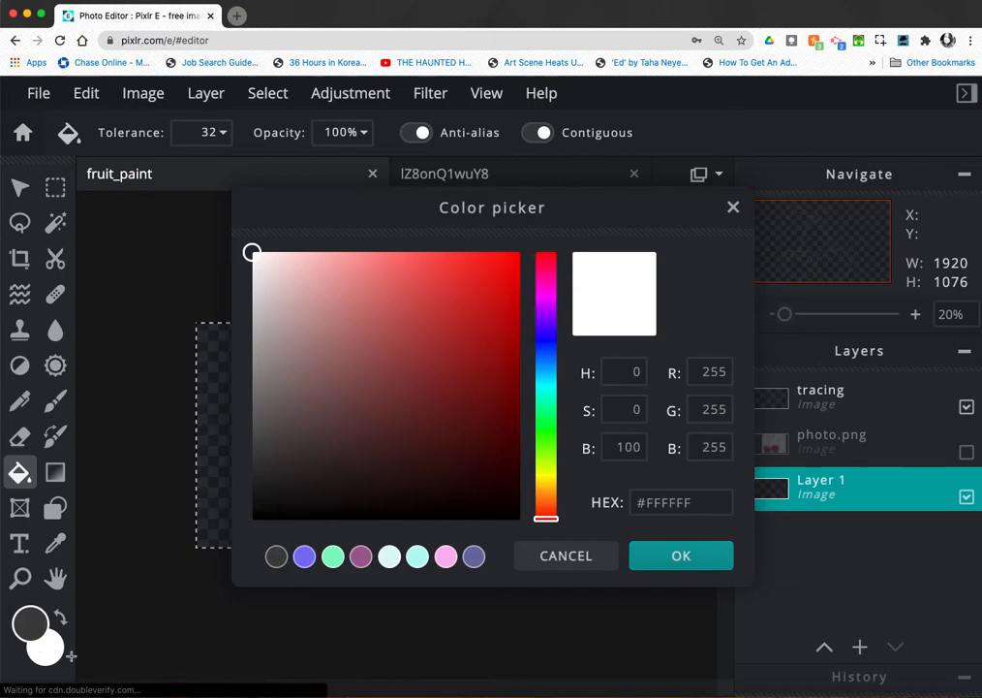
click(682, 557)
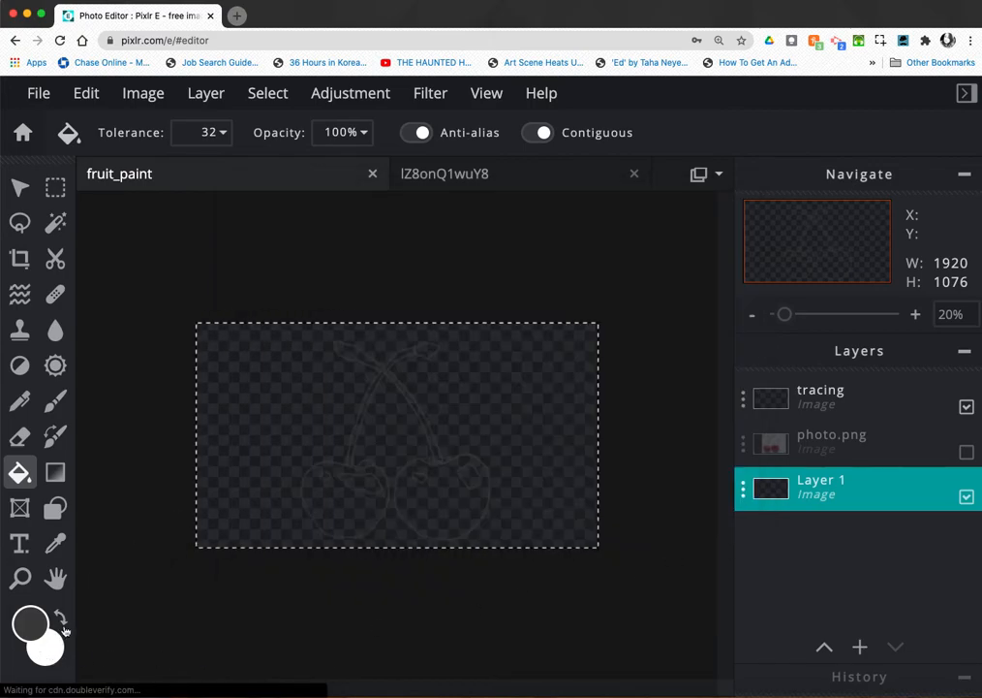
click(63, 617)
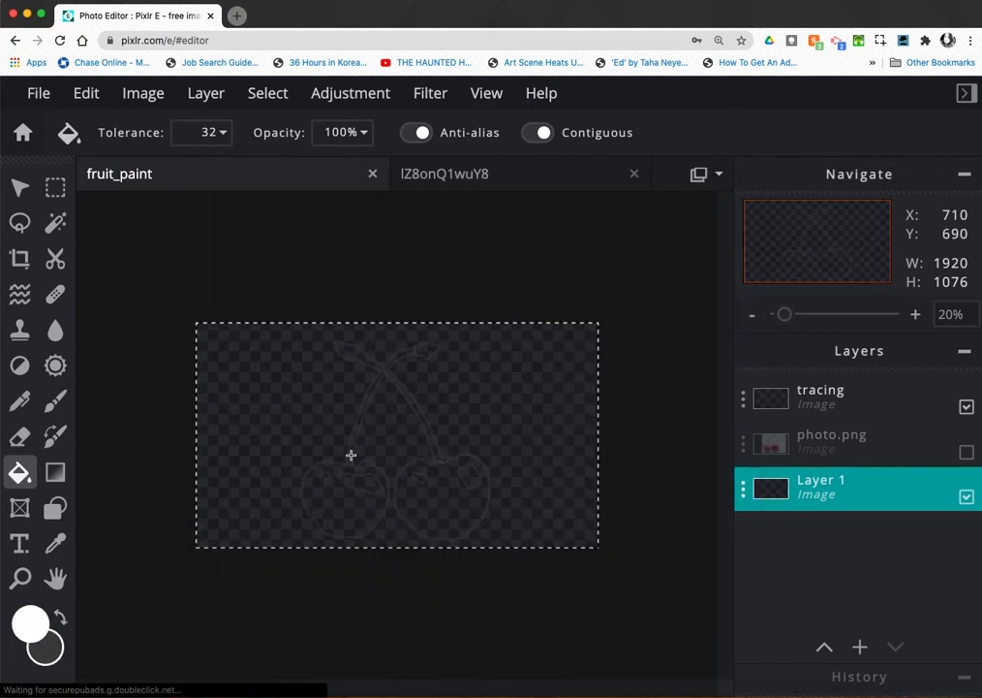
click(263, 388)
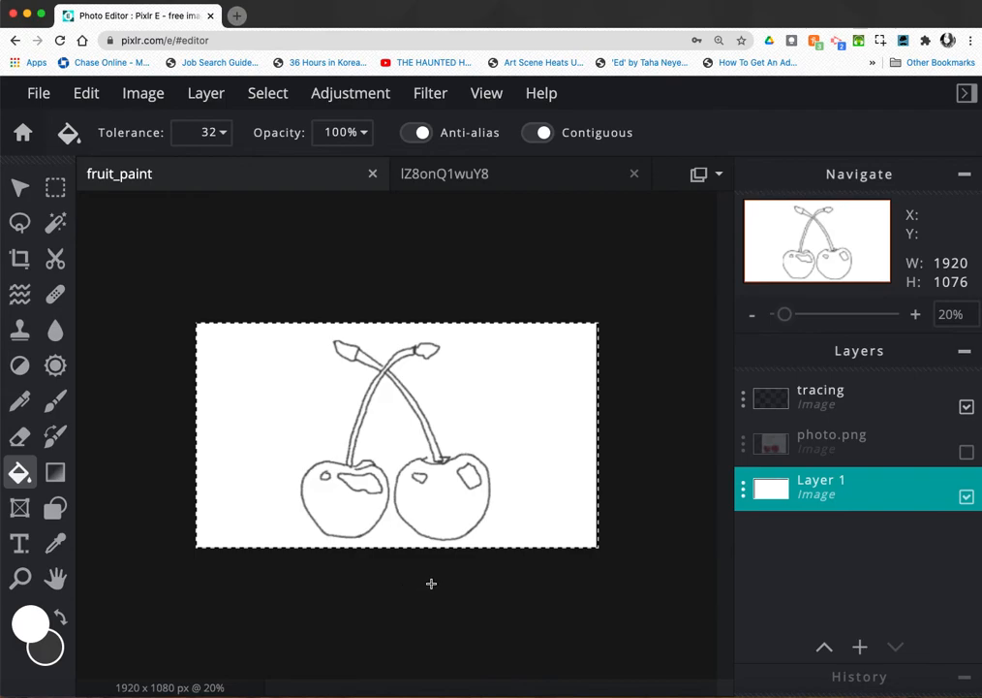
click(268, 93)
click(287, 187)
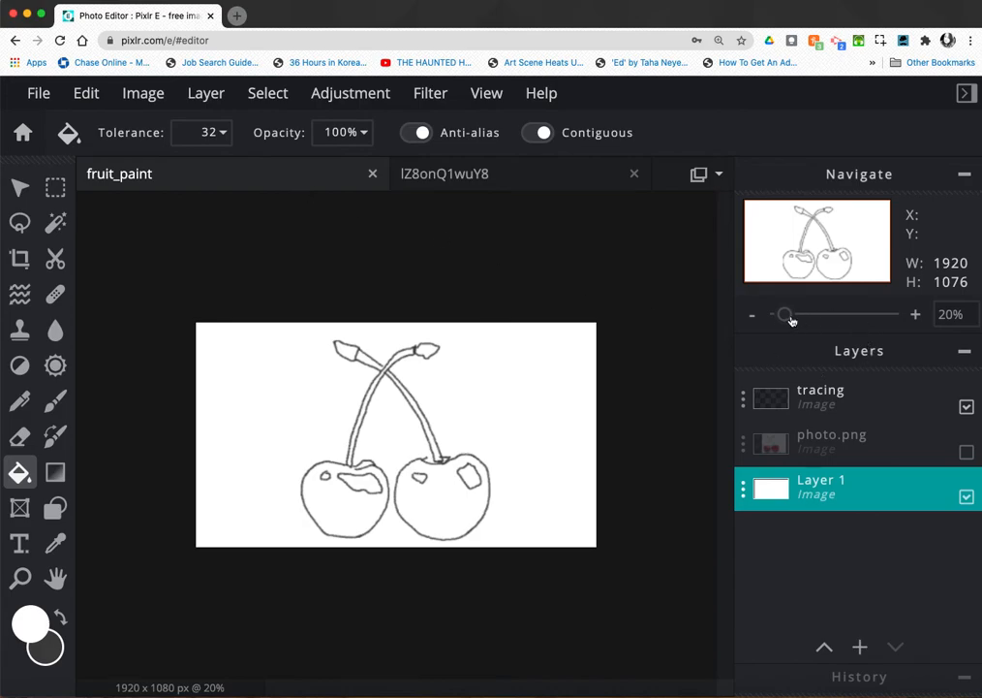
Make the tracing layer active again and return to the crayon pen with dark gray as the foreground color
mouse_move(784, 317)
mouse_down()
mouse_move(806, 320)
mouse_move(797, 325)
mouse_up()
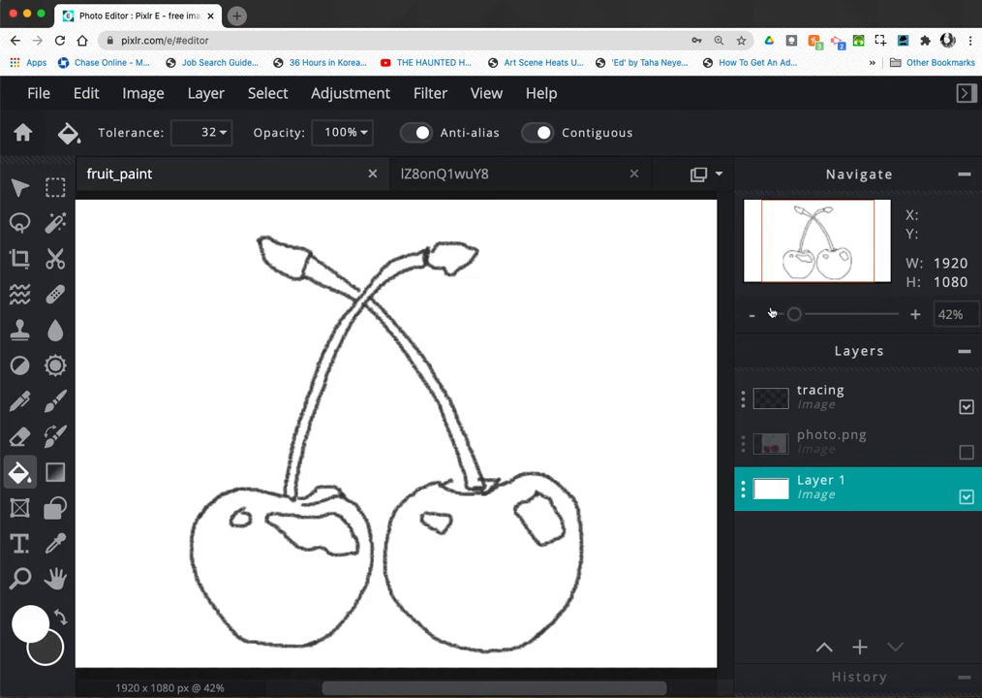
click(780, 407)
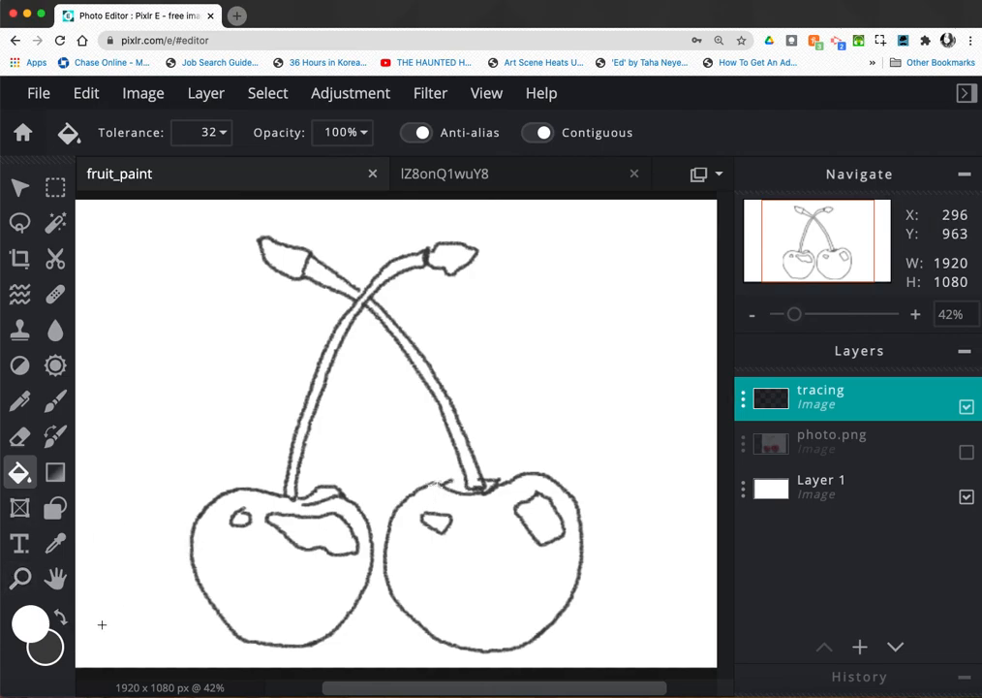
click(60, 618)
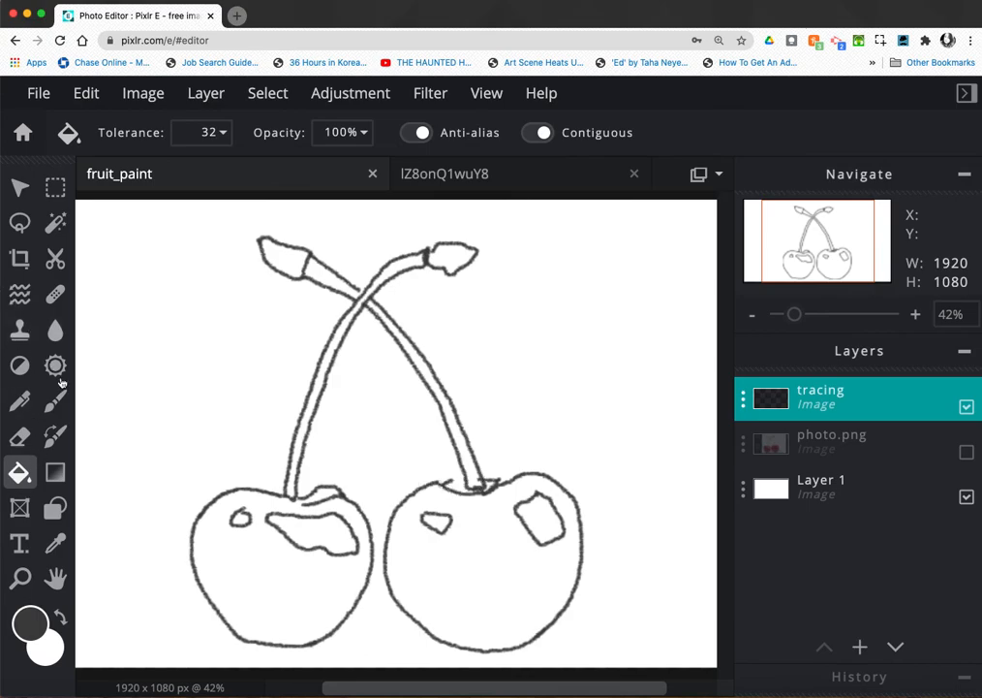
click(20, 400)
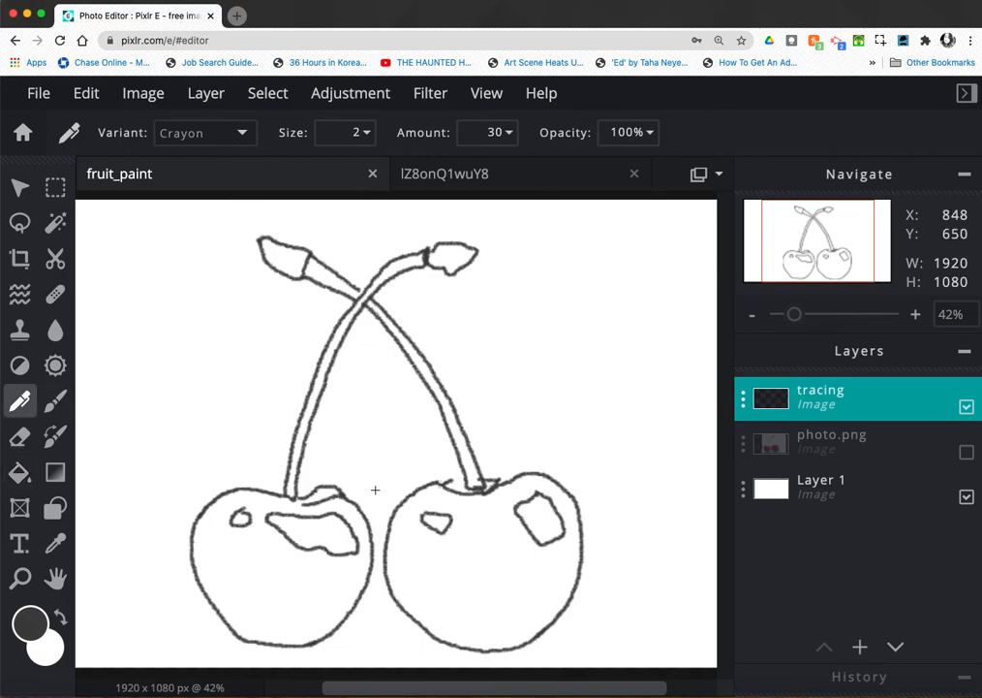